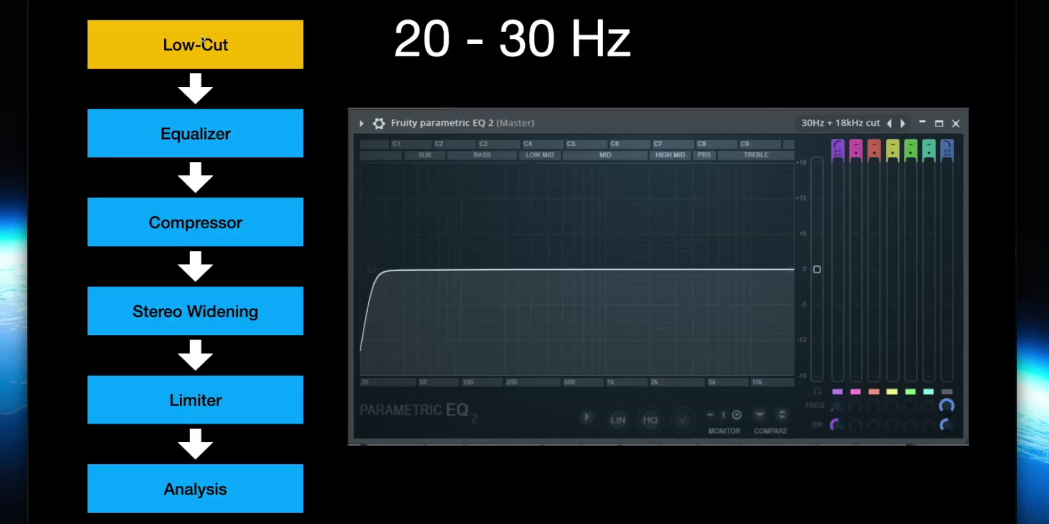
- Switch to the techhouse project in FL Studio and briefly play and stop the song
{"action": "key", "text": "super+Tab"}
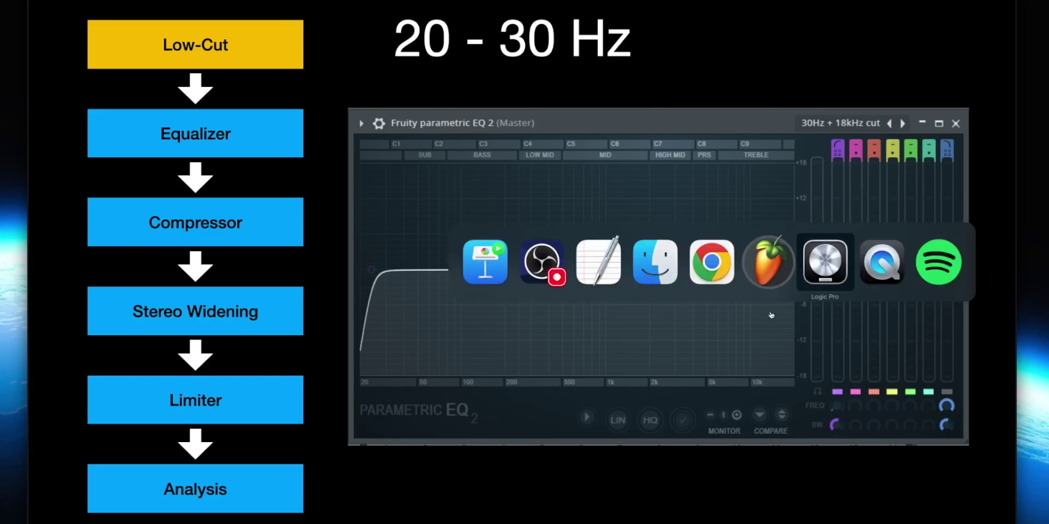
{"action": "left_click", "coordinate": [786, 271]}
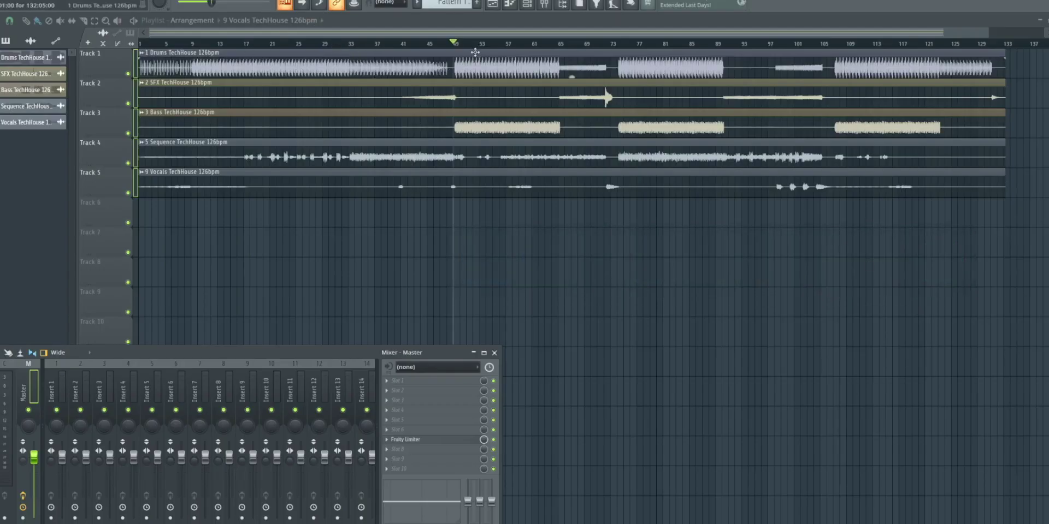
{"action": "key", "text": "space"}
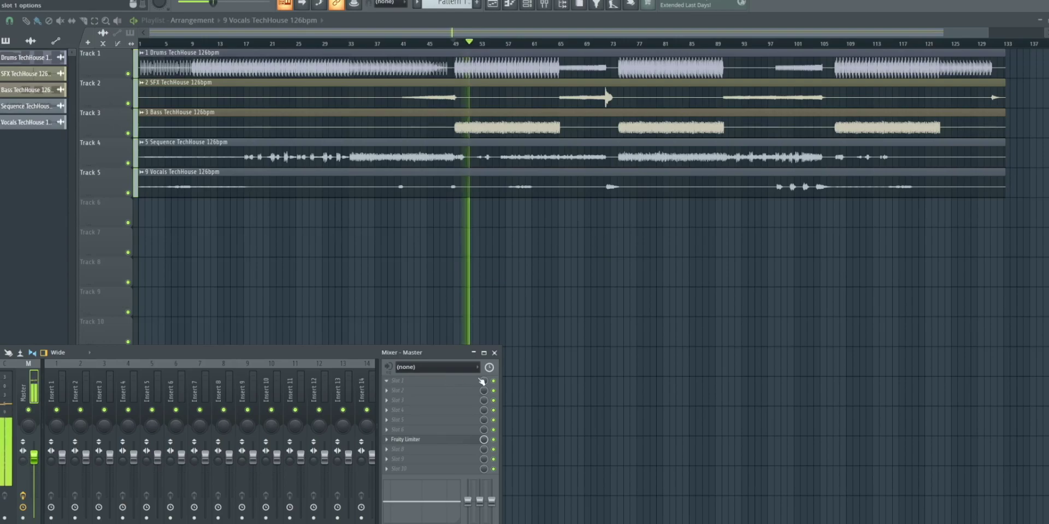
{"action": "key", "text": "space"}
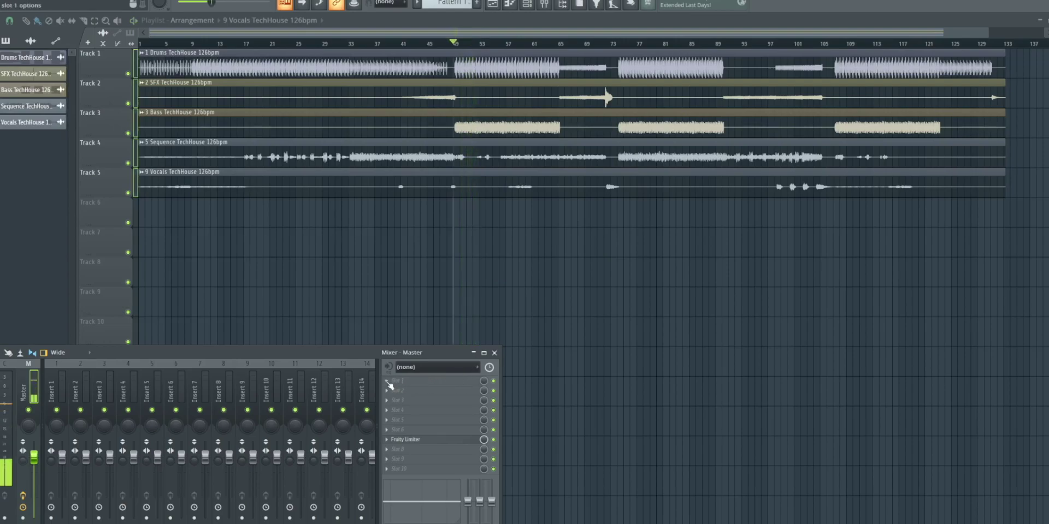
- Load Fruity Parametric EQ 2 into master slot 1 and move and enlarge its window
{"action": "left_click", "coordinate": [390, 384]}
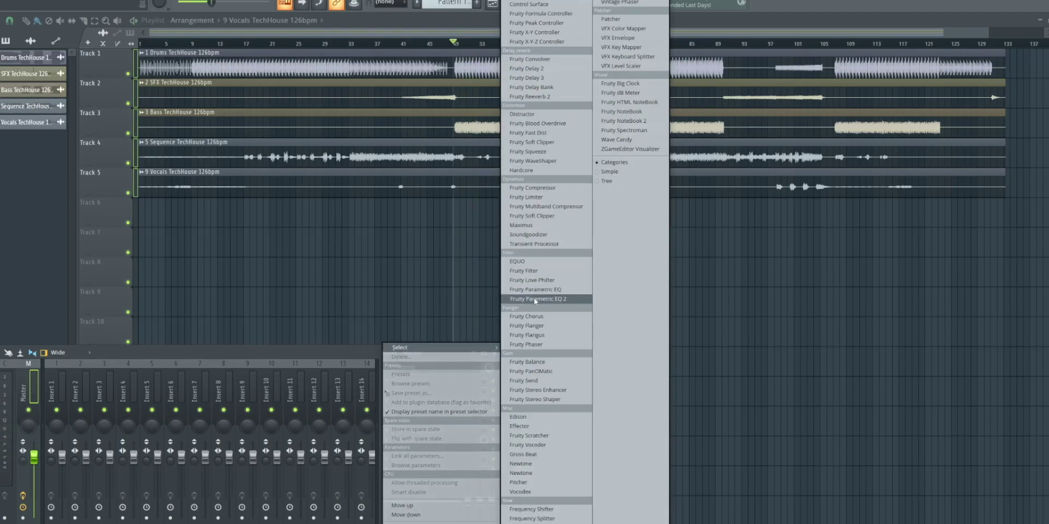
{"action": "left_click", "coordinate": [565, 299]}
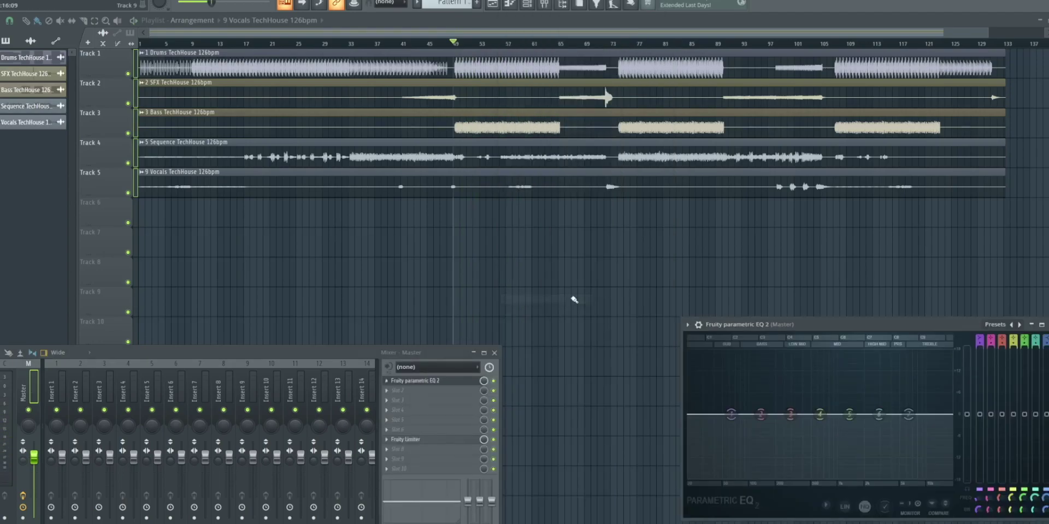
{"action": "left_click_drag", "start_coordinate": [808, 326], "coordinate": [659, 238]}
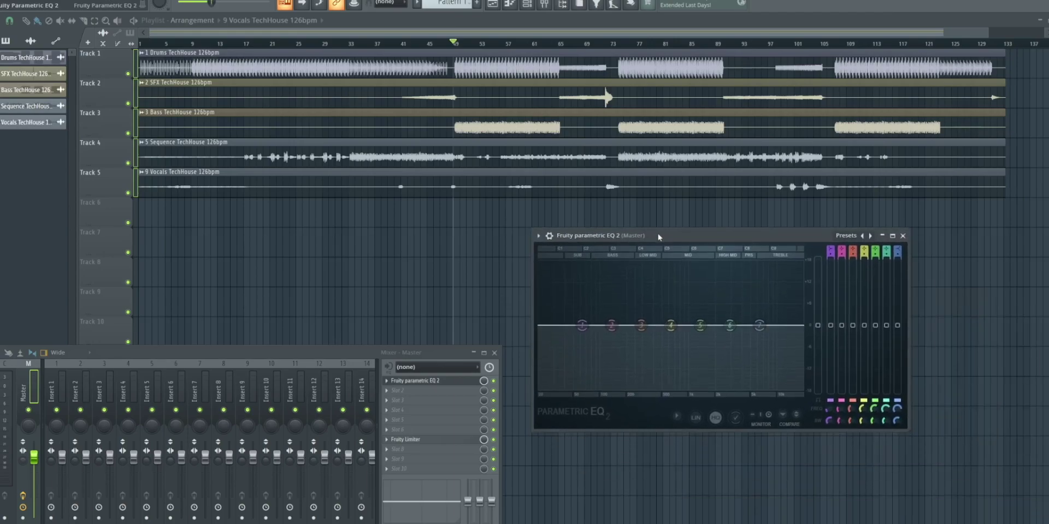
{"action": "left_click_drag", "start_coordinate": [924, 436], "coordinate": [1048, 523]}
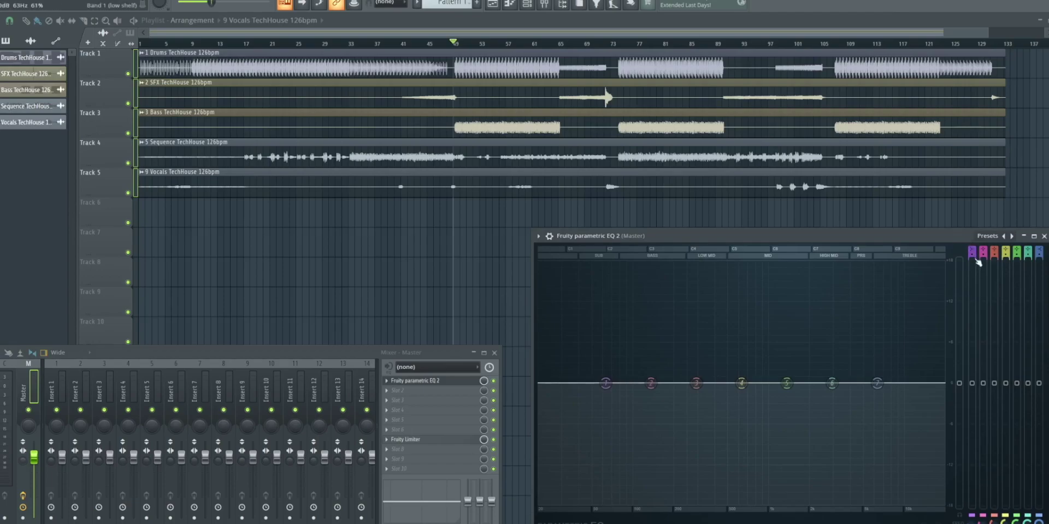
- Make EQ band 1 a Steep 8 high-pass low-cut at around 63 Hz
{"action": "scroll", "coordinate": [977, 261], "scroll_direction": "up", "scroll_amount": 3}
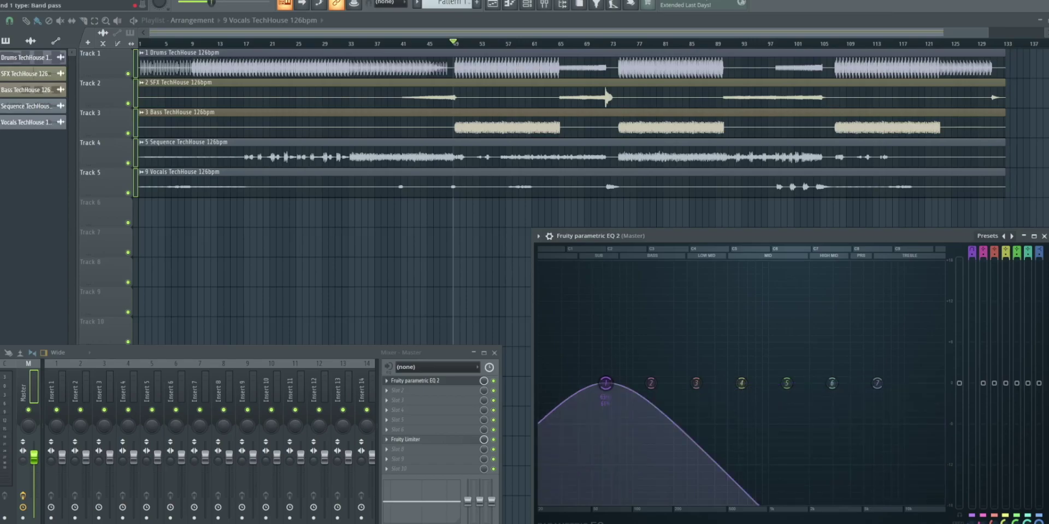
{"action": "scroll", "coordinate": [972, 252], "scroll_direction": "up", "scroll_amount": 2}
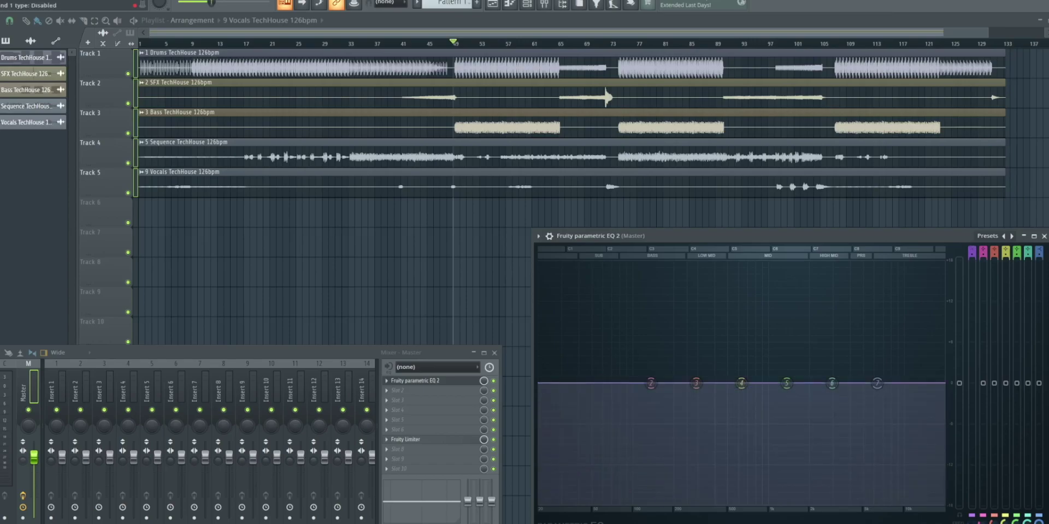
{"action": "scroll", "coordinate": [972, 253], "scroll_direction": "down", "scroll_amount": 3}
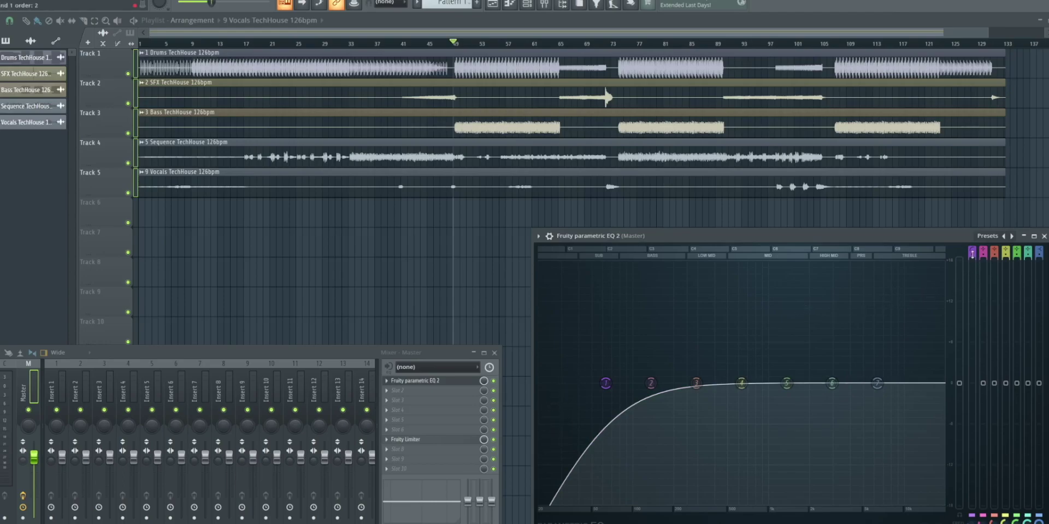
{"action": "scroll", "coordinate": [972, 254], "scroll_direction": "up", "scroll_amount": 2}
{"action": "scroll", "coordinate": [972, 254], "scroll_direction": "down", "scroll_amount": 2}
{"action": "scroll", "coordinate": [971, 255], "scroll_direction": "up", "scroll_amount": 2}
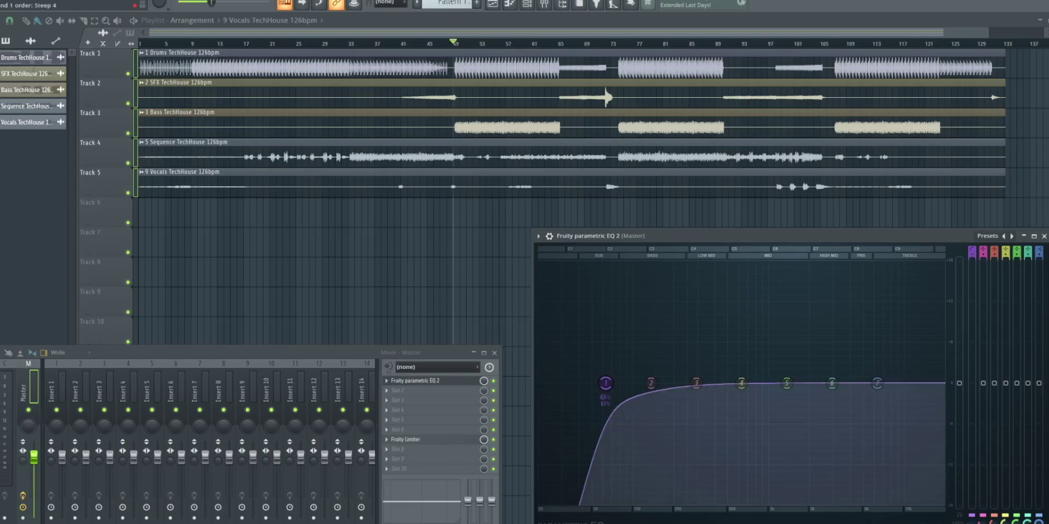
{"action": "scroll", "coordinate": [972, 255], "scroll_direction": "up", "scroll_amount": 2}
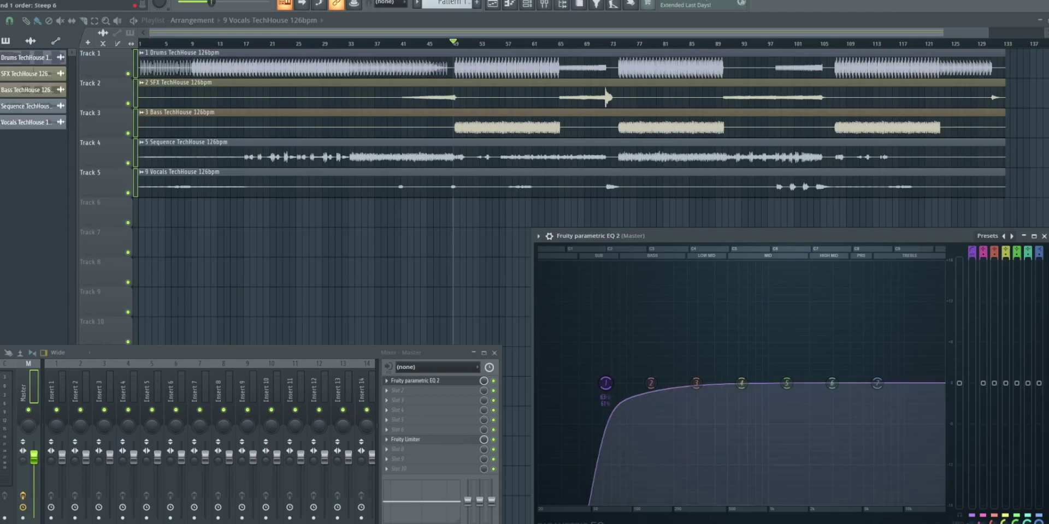
{"action": "scroll", "coordinate": [972, 255], "scroll_direction": "up", "scroll_amount": 2}
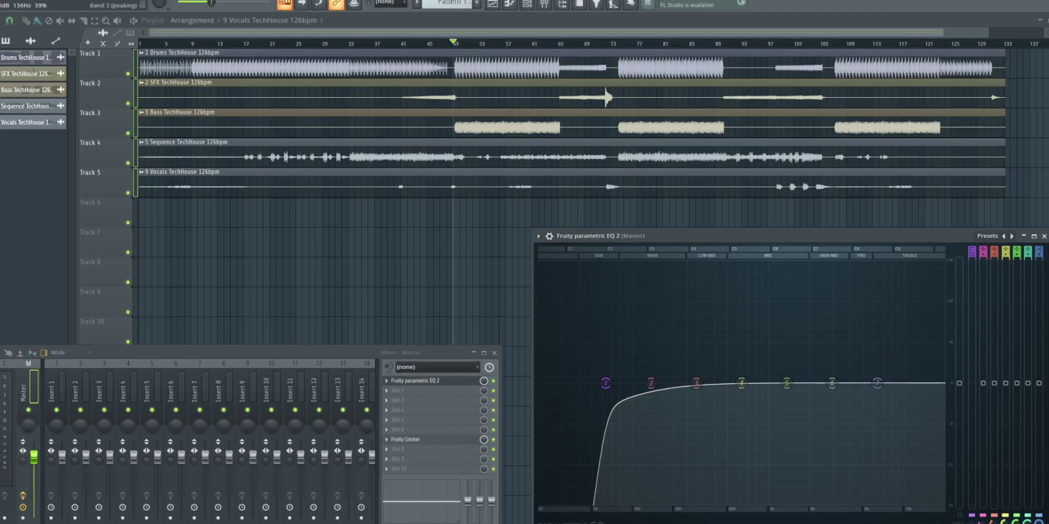
{"action": "scroll", "coordinate": [606, 383], "scroll_direction": "down", "scroll_amount": 6}
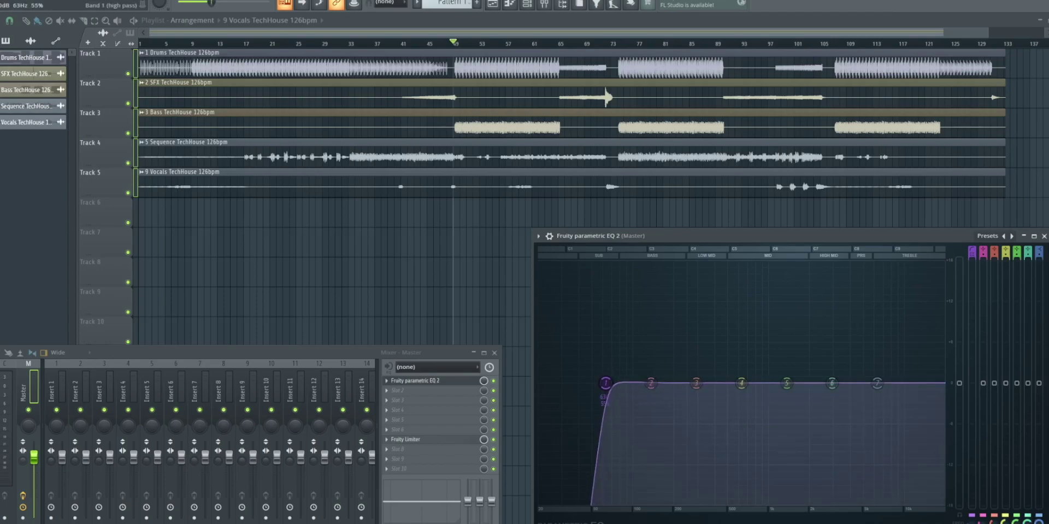
{"action": "scroll", "coordinate": [605, 383], "scroll_direction": "up", "scroll_amount": 1}
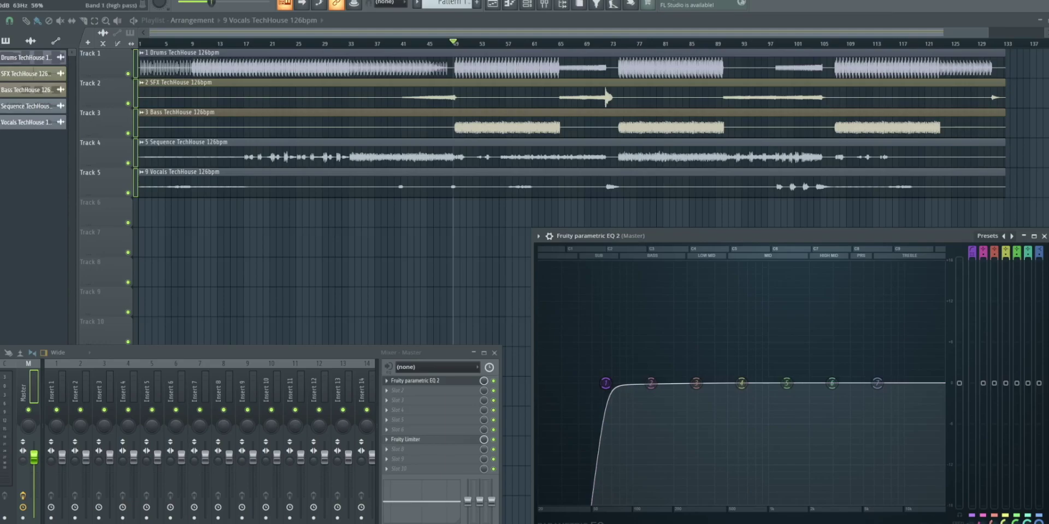
- Slide the band 1 low-cut down from about 32 Hz to about 26 Hz
{"action": "left_click_drag", "start_coordinate": [605, 383], "coordinate": [561, 383]}
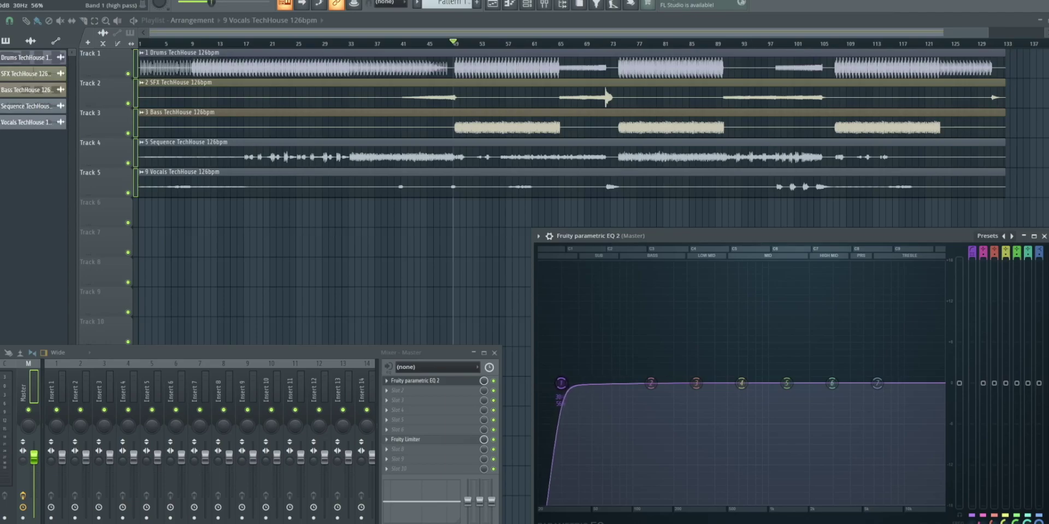
{"action": "left_click_drag", "start_coordinate": [561, 383], "coordinate": [550, 383]}
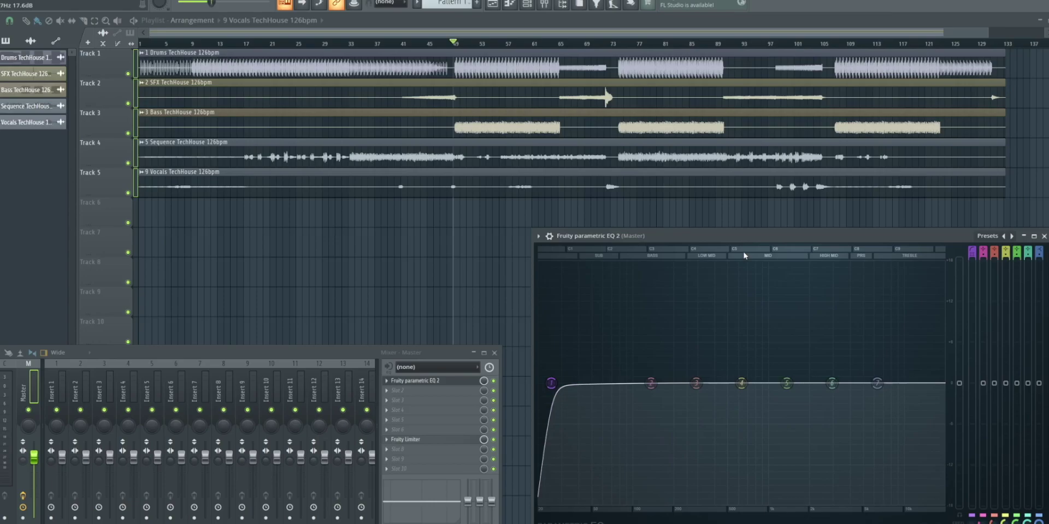
- Bring Beatport forward in Chrome and go to the House genre page
{"action": "key", "text": "super+Tab"}
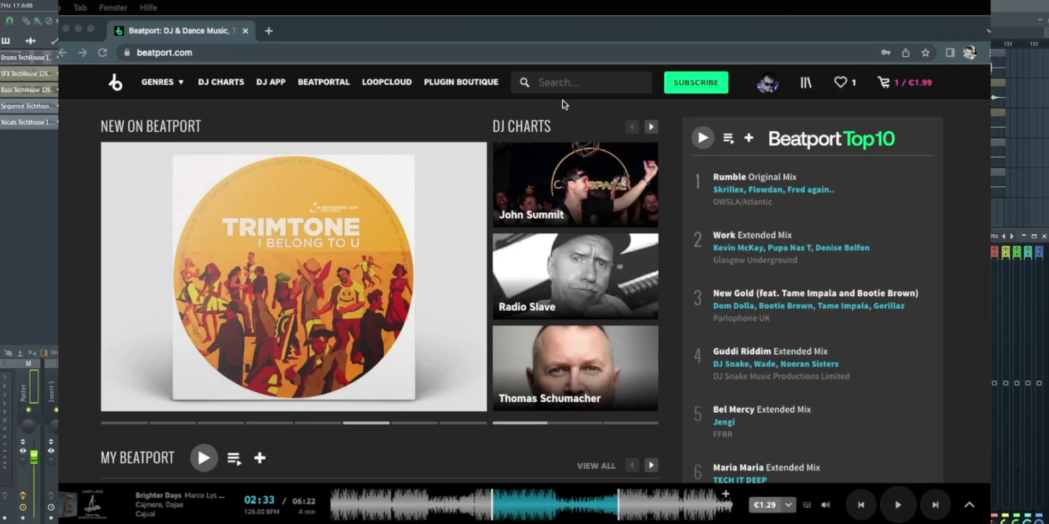
{"action": "left_click", "coordinate": [146, 90]}
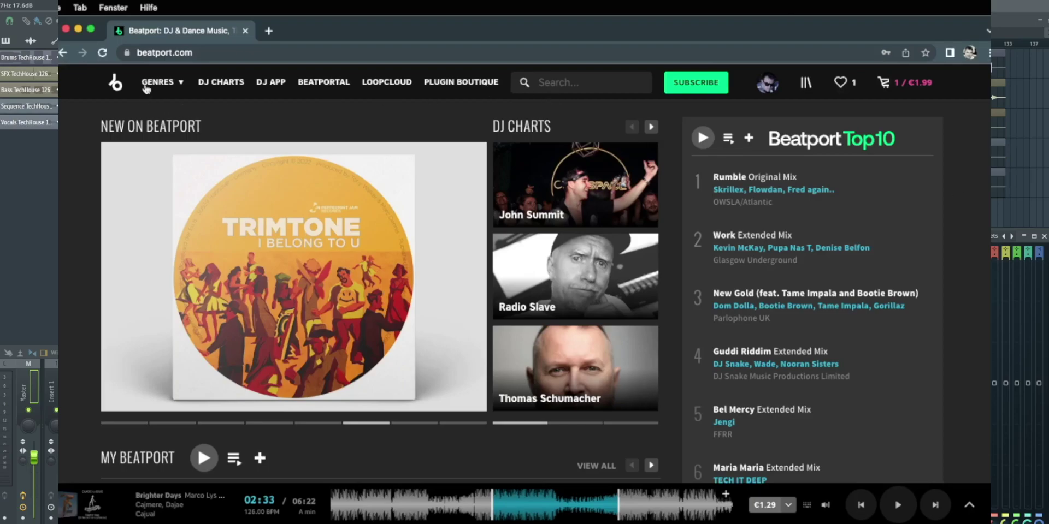
{"action": "left_click", "coordinate": [146, 84]}
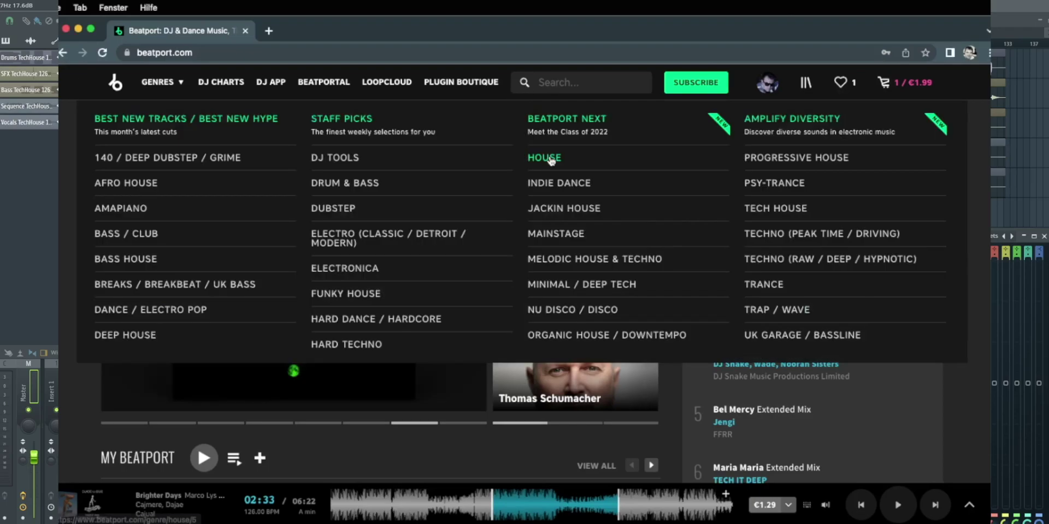
{"action": "left_click", "coordinate": [546, 153]}
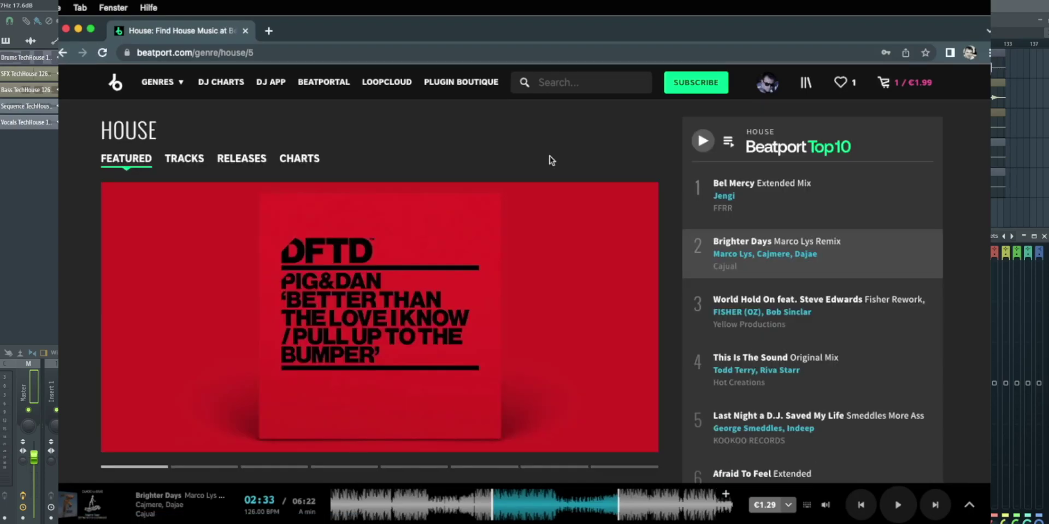
- Preview Brighter Days and World Hold On, then open the cart listing both tracks (€3.98)
{"action": "mouse_move", "coordinate": [705, 242]}
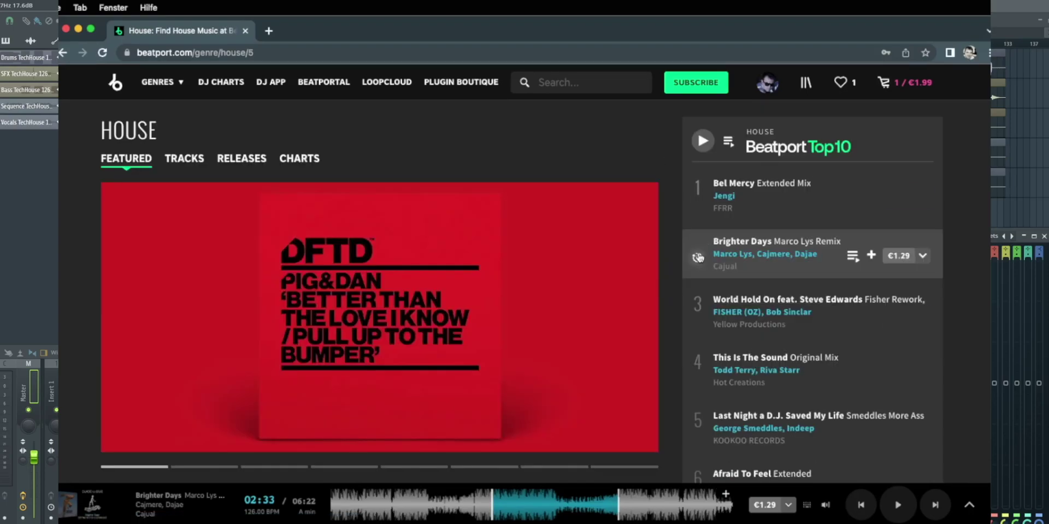
{"action": "left_click", "coordinate": [698, 258]}
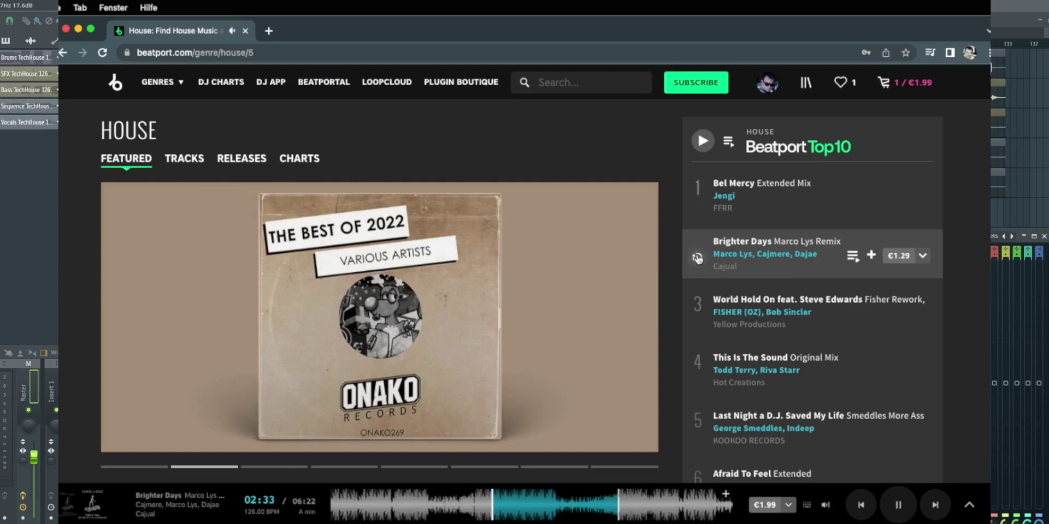
{"action": "left_click", "coordinate": [519, 510]}
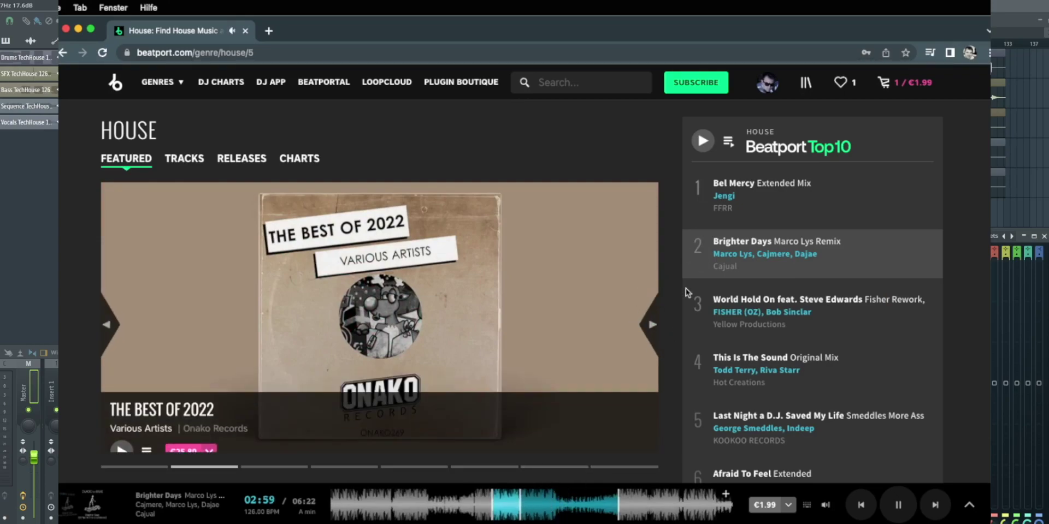
{"action": "left_click", "coordinate": [697, 316]}
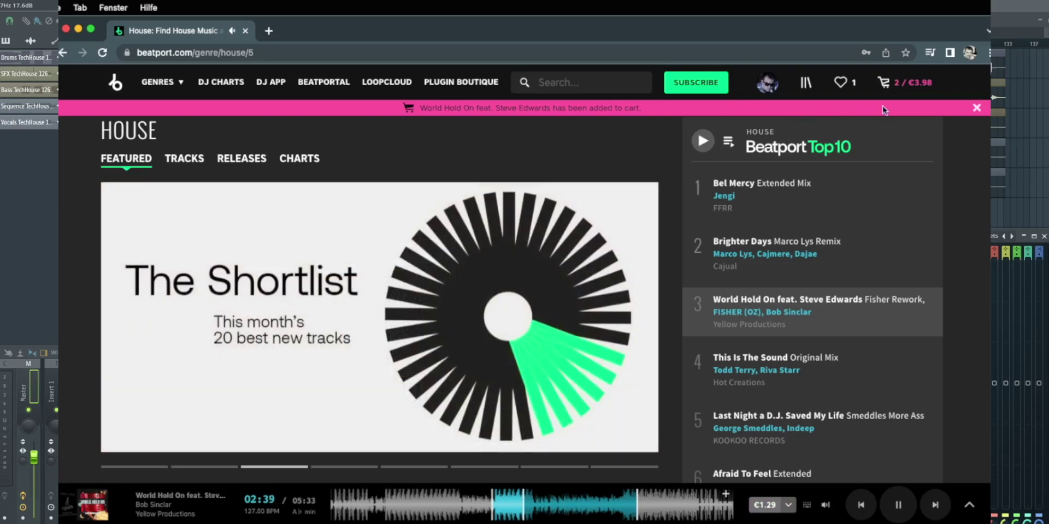
{"action": "left_click", "coordinate": [909, 85]}
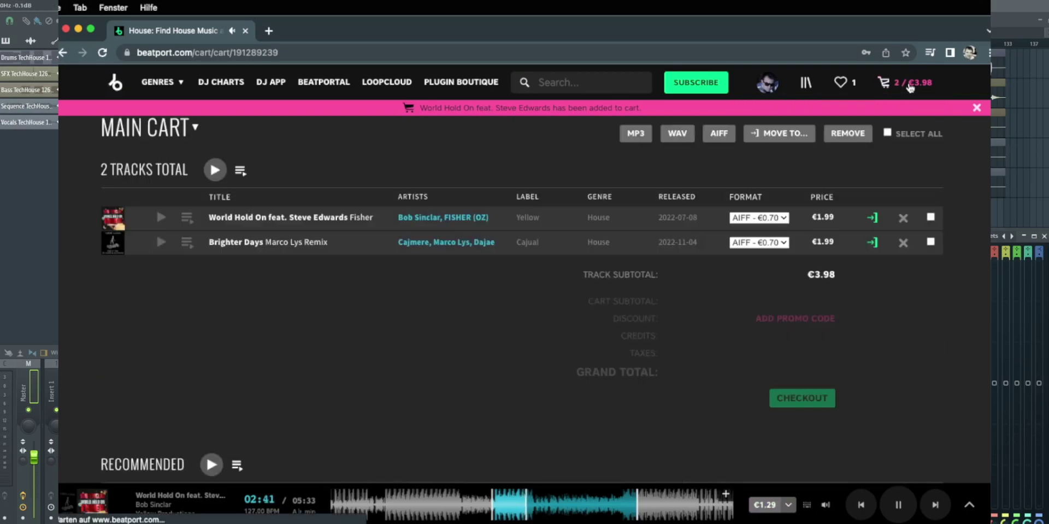
- Check FL Studio, then return to Keynote and advance to the Equalizer step slide
{"action": "key", "text": "super+Tab"}
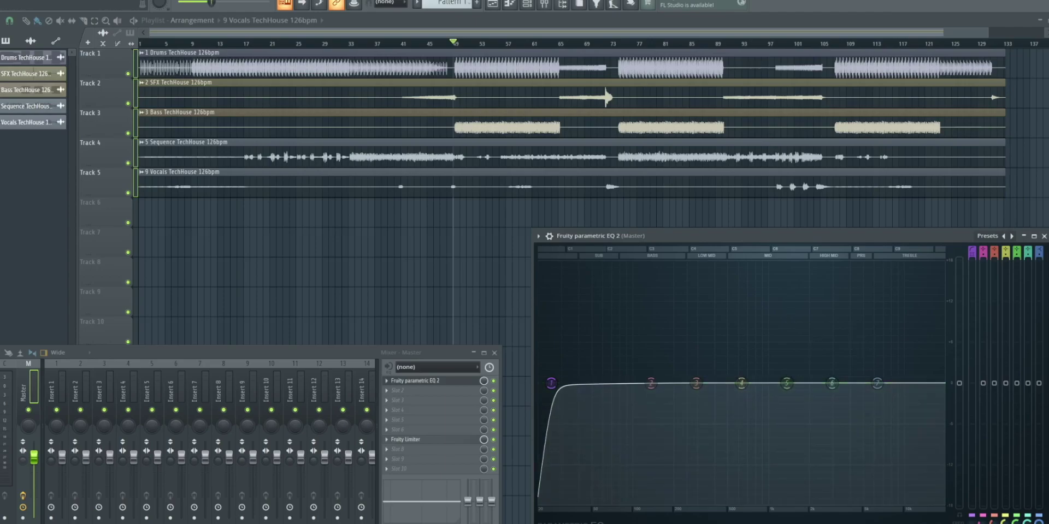
{"action": "key", "text": "super+Tab"}
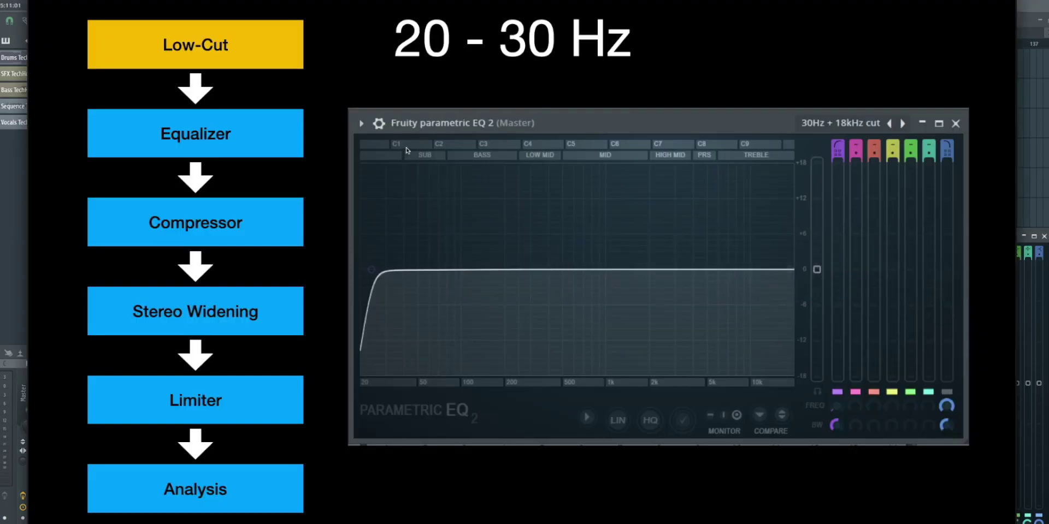
{"action": "left_click", "coordinate": [405, 146]}
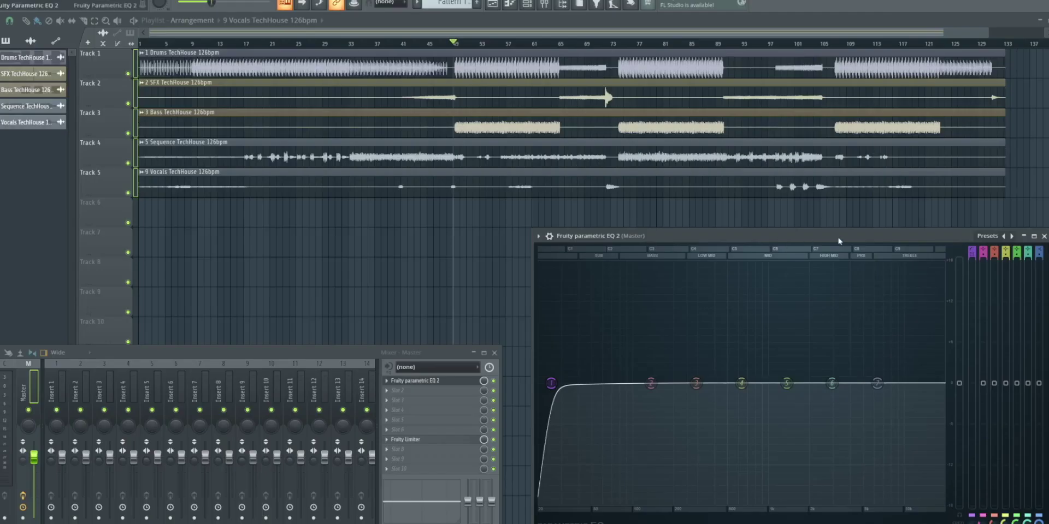
- While playing, dip band 4 slightly near 431 Hz and lift band 5 gently near 2.2 kHz
{"action": "key", "text": "space"}
{"action": "left_click_drag", "start_coordinate": [748, 385], "coordinate": [731, 327]}
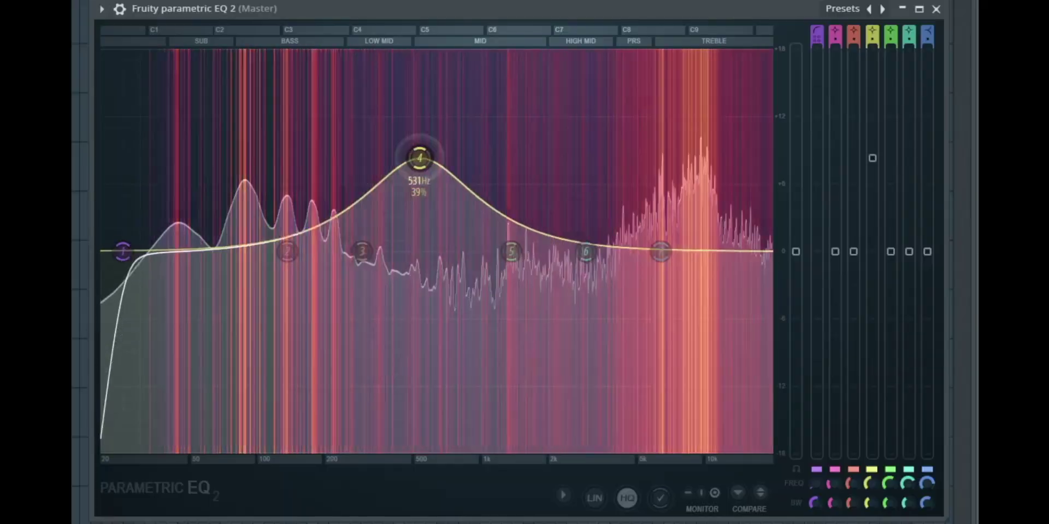
{"action": "left_click_drag", "start_coordinate": [420, 158], "coordinate": [417, 267]}
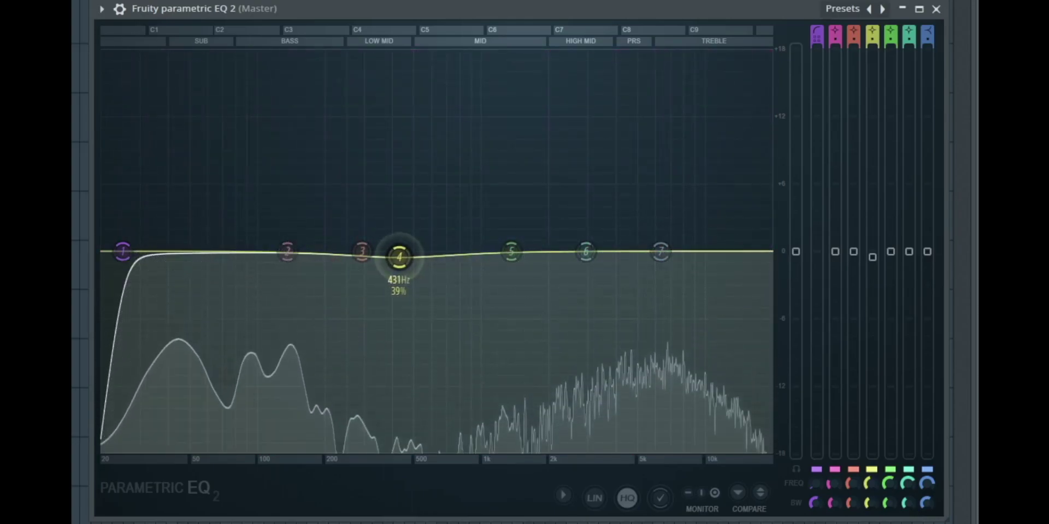
{"action": "left_click_drag", "start_coordinate": [522, 258], "coordinate": [562, 239]}
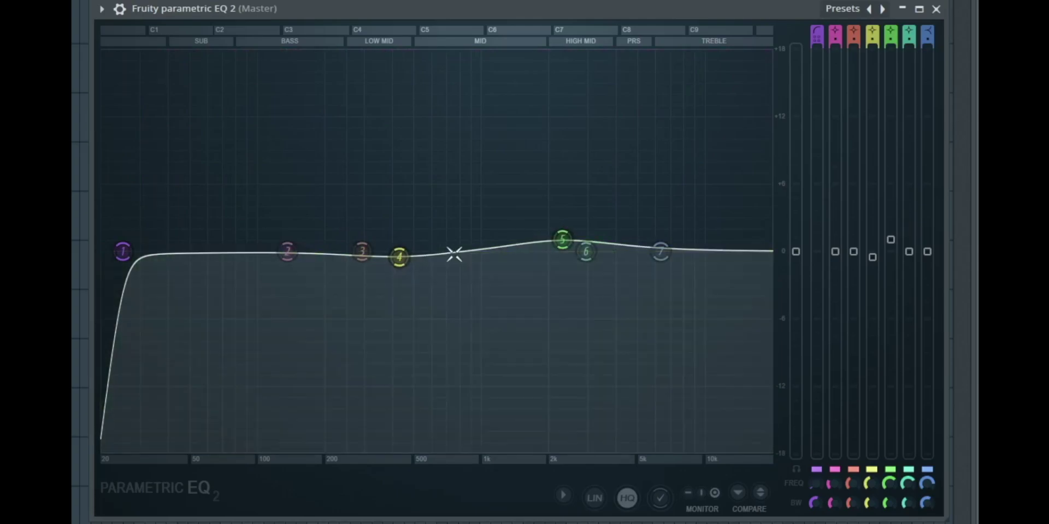
- Advance the Keynote signal-chain slides to the compressor step, then return to FL Studio
{"action": "key", "text": "super+Tab"}
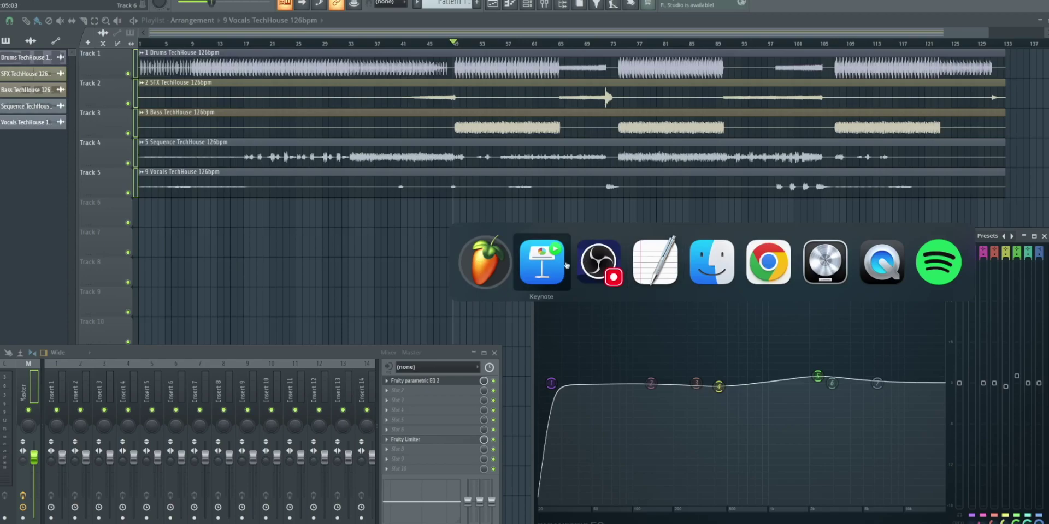
{"action": "left_click", "coordinate": [541, 267]}
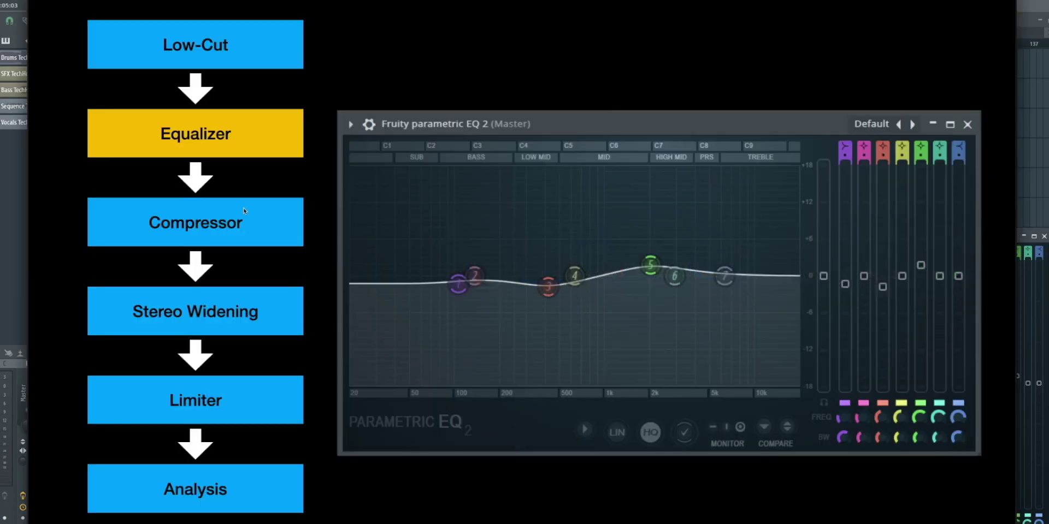
{"action": "left_click", "coordinate": [428, 79]}
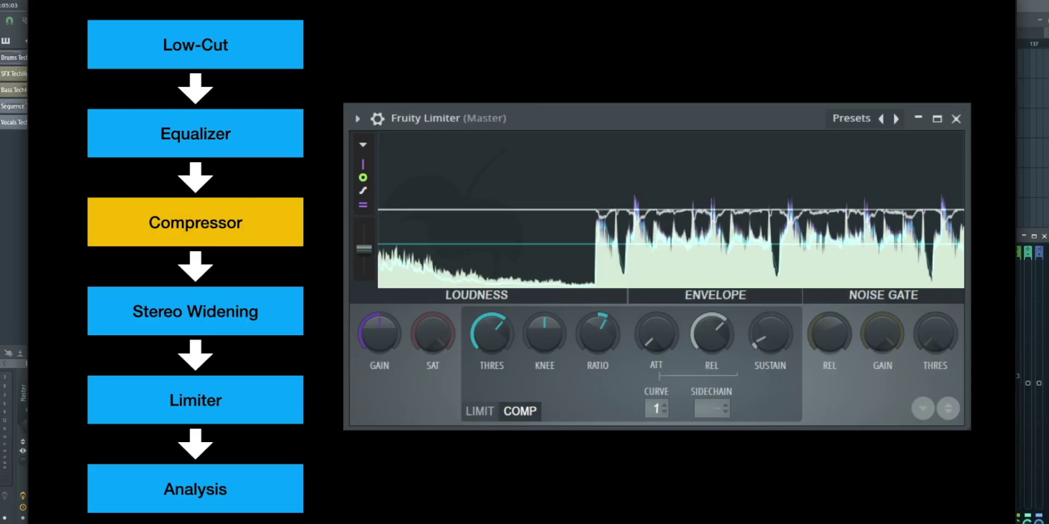
{"action": "key", "text": "super+Tab"}
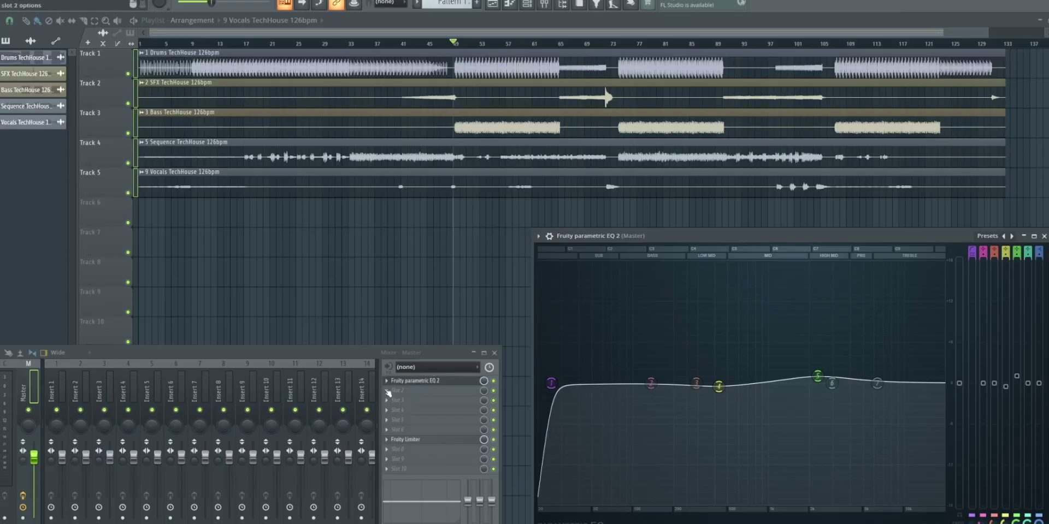
- Load Fruity Limiter into master slot 2 and switch it to COMP mode
{"action": "left_click", "coordinate": [388, 393]}
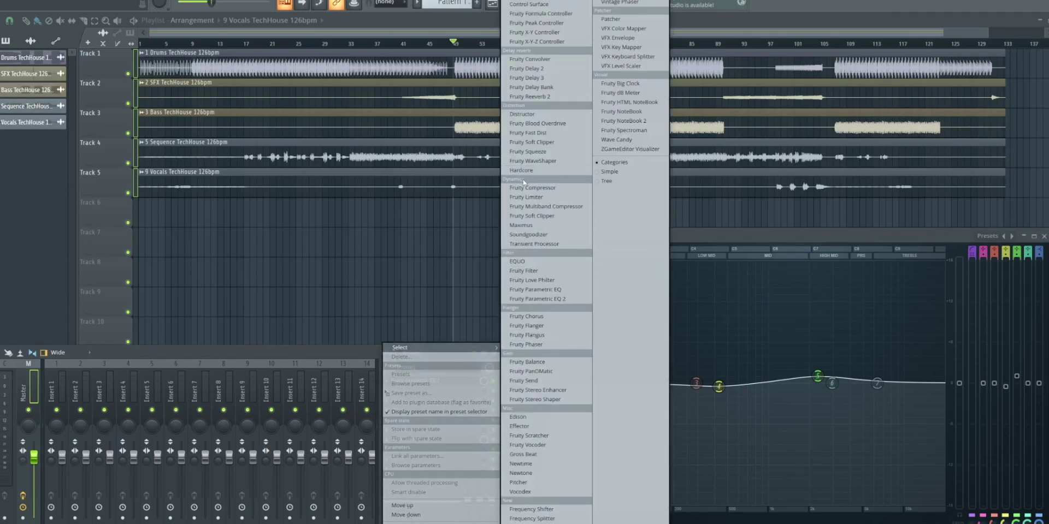
{"action": "left_click", "coordinate": [525, 197]}
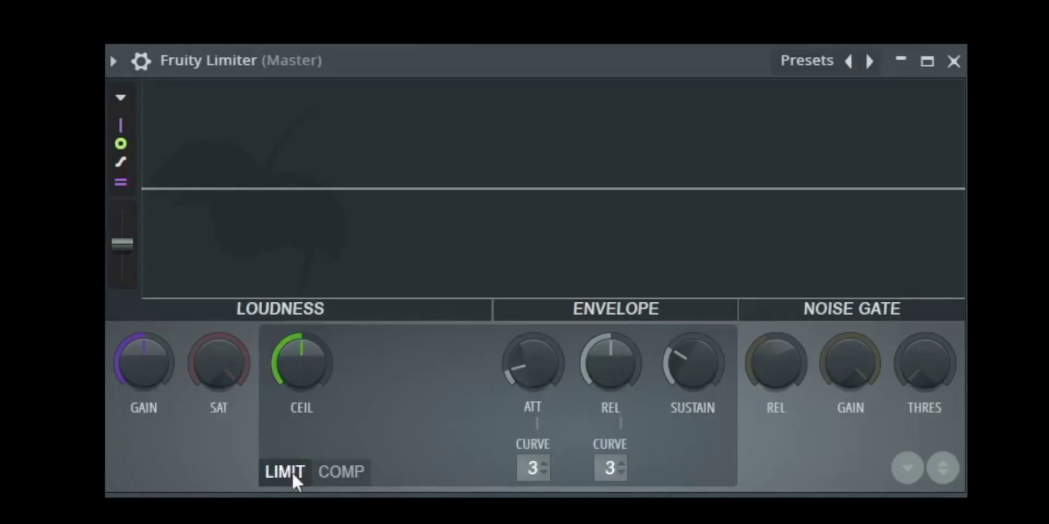
{"action": "left_click", "coordinate": [354, 469]}
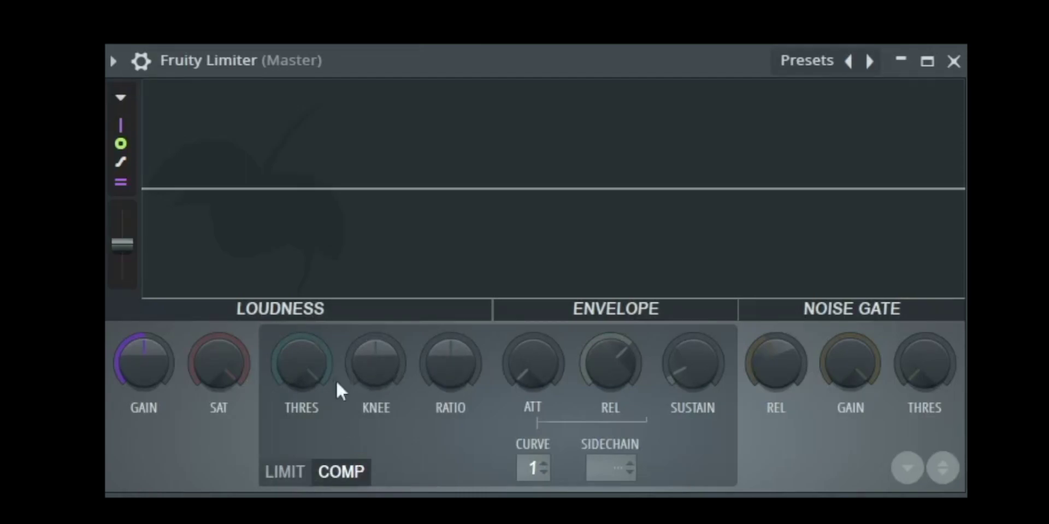
- Dial in the compressor ratio and lower its threshold to about -4.6 dB
{"action": "left_click_drag", "start_coordinate": [301, 363], "coordinate": [301, 329]}
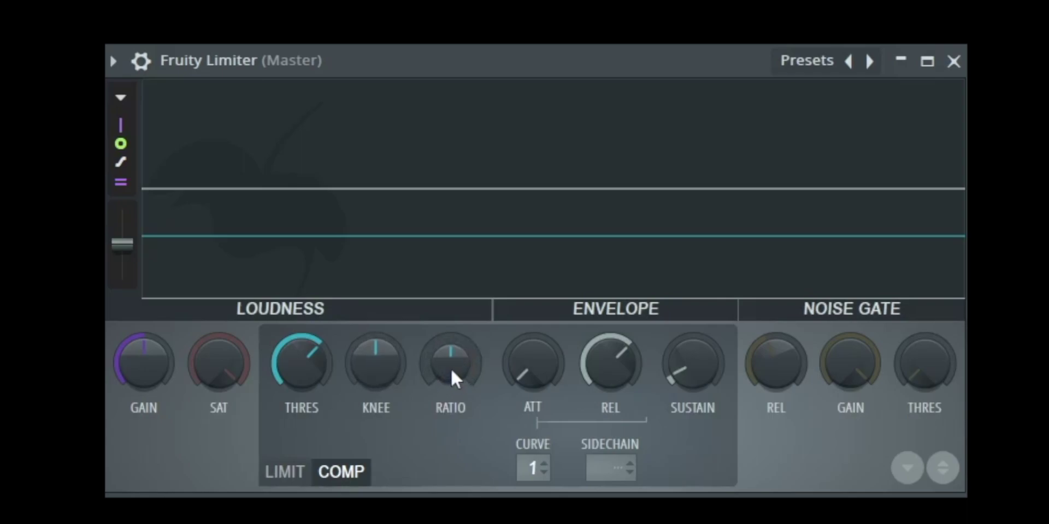
{"action": "mouse_move", "coordinate": [453, 378]}
{"action": "left_mouse_down"}
{"action": "mouse_move", "coordinate": [453, 348]}
{"action": "mouse_move", "coordinate": [446, 375]}
{"action": "mouse_move", "coordinate": [458, 363]}
{"action": "mouse_move", "coordinate": [443, 346]}
{"action": "mouse_move", "coordinate": [484, 363]}
{"action": "mouse_move", "coordinate": [461, 365]}
{"action": "left_mouse_up"}
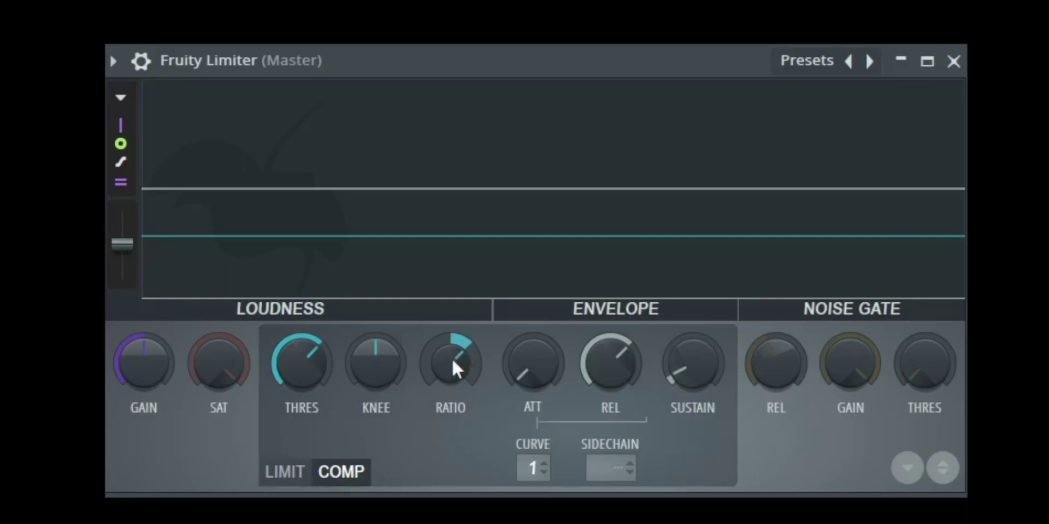
{"action": "mouse_move", "coordinate": [457, 365]}
{"action": "left_mouse_down"}
{"action": "mouse_move", "coordinate": [457, 374]}
{"action": "mouse_move", "coordinate": [453, 365]}
{"action": "left_mouse_up"}
{"action": "left_click_drag", "start_coordinate": [333, 369], "coordinate": [334, 333]}
{"action": "left_click_drag", "start_coordinate": [301, 364], "coordinate": [301, 363]}
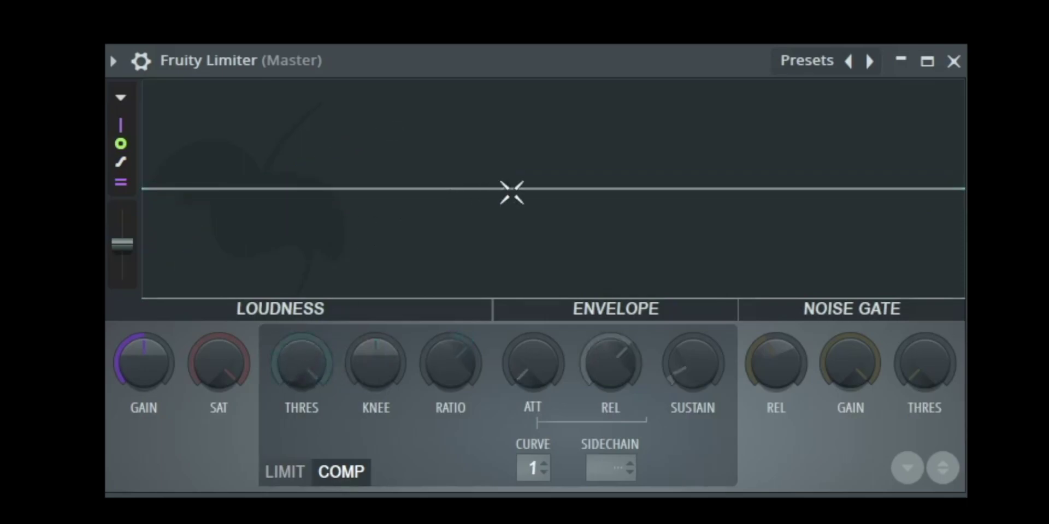
{"action": "mouse_move", "coordinate": [289, 382]}
{"action": "left_mouse_down"}
{"action": "mouse_move", "coordinate": [290, 432]}
{"action": "mouse_move", "coordinate": [289, 383]}
{"action": "left_mouse_up"}
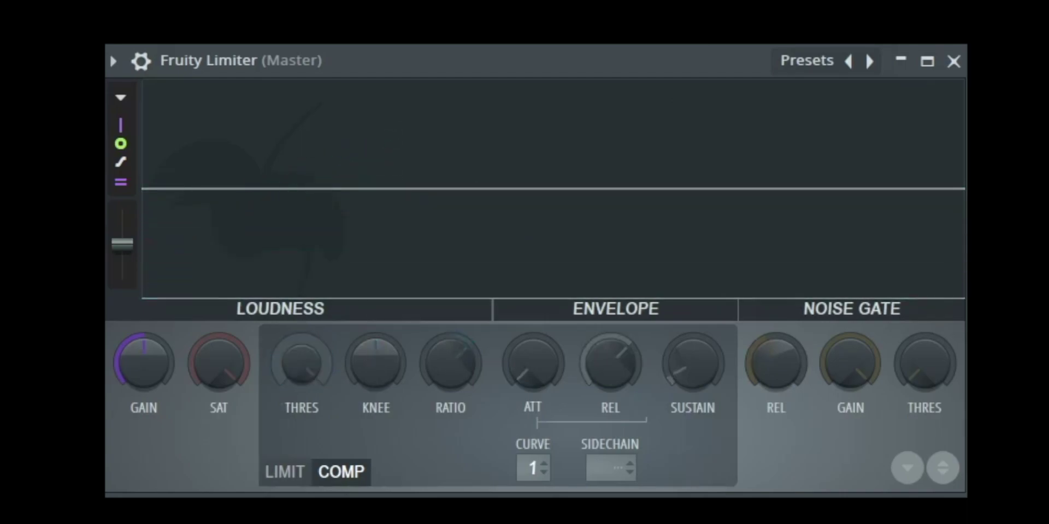
{"action": "left_click", "coordinate": [293, 374]}
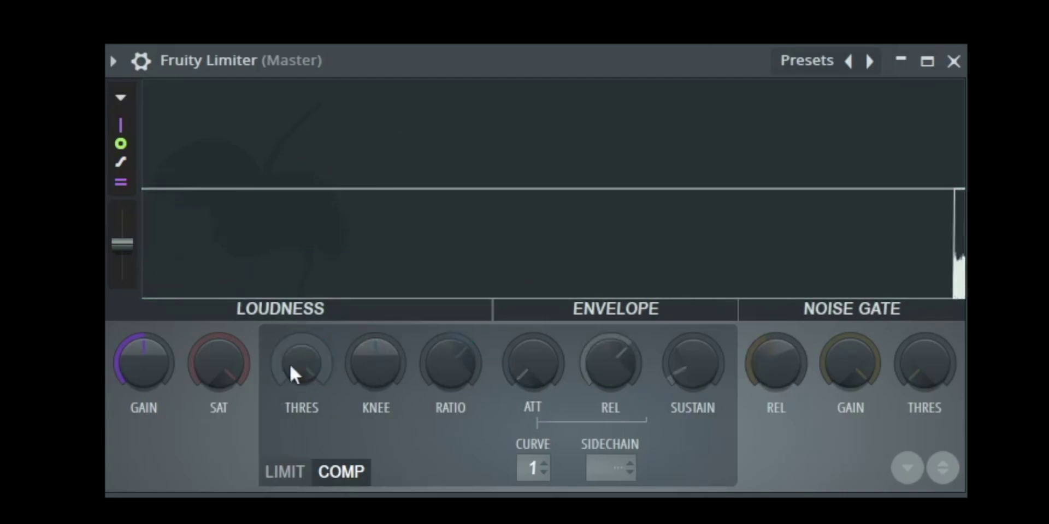
{"action": "mouse_move", "coordinate": [300, 365]}
{"action": "left_mouse_down"}
{"action": "mouse_move", "coordinate": [300, 409]}
{"action": "mouse_move", "coordinate": [300, 357]}
{"action": "mouse_move", "coordinate": [309, 358]}
{"action": "left_mouse_up"}
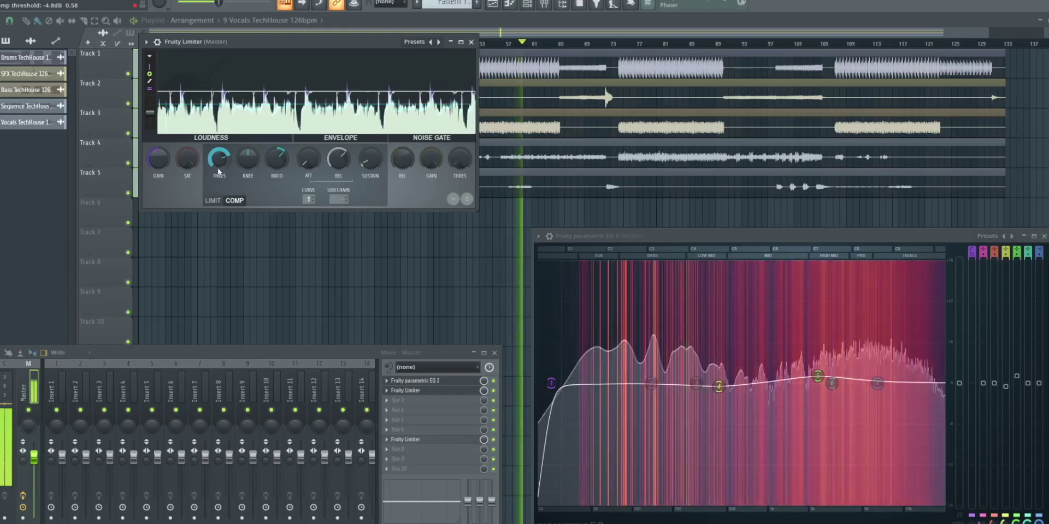
- Compare the track with the master compressor bypassed, then re-enable it
{"action": "key", "text": "space"}
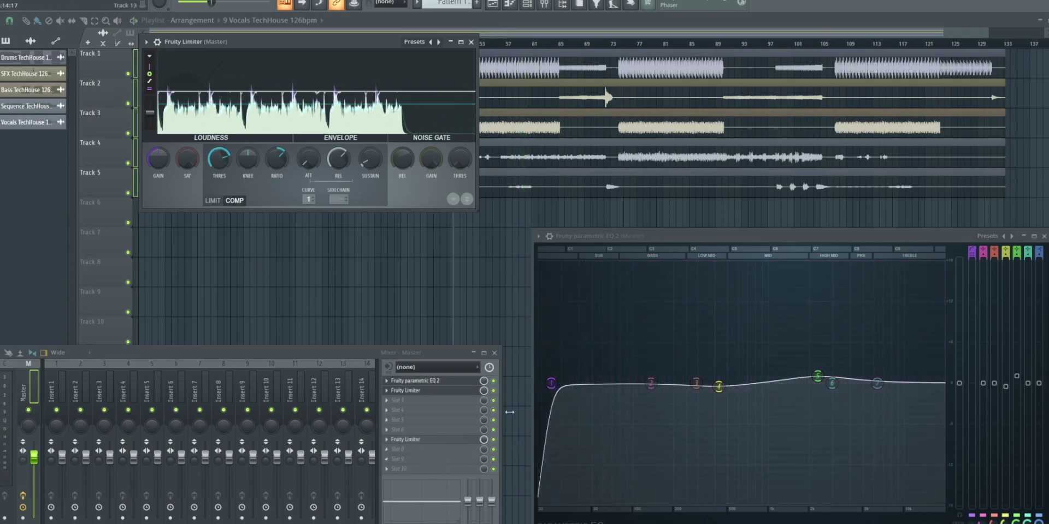
{"action": "left_click", "coordinate": [494, 391]}
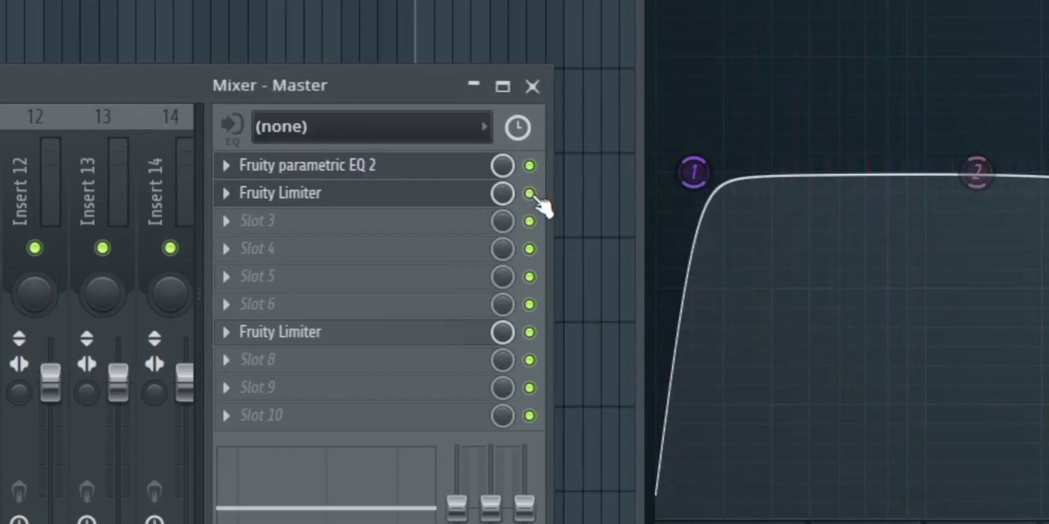
{"action": "left_click", "coordinate": [531, 195]}
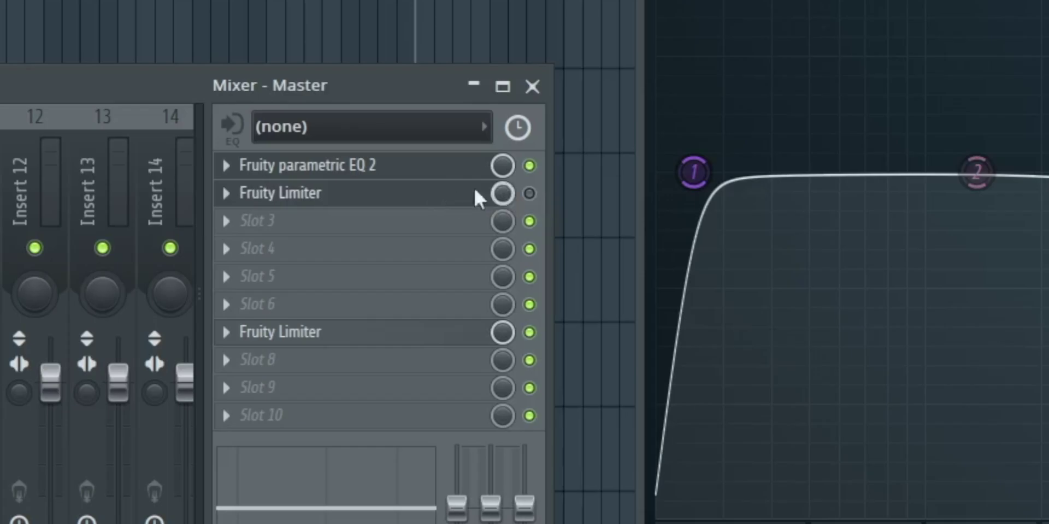
{"action": "left_click", "coordinate": [529, 194]}
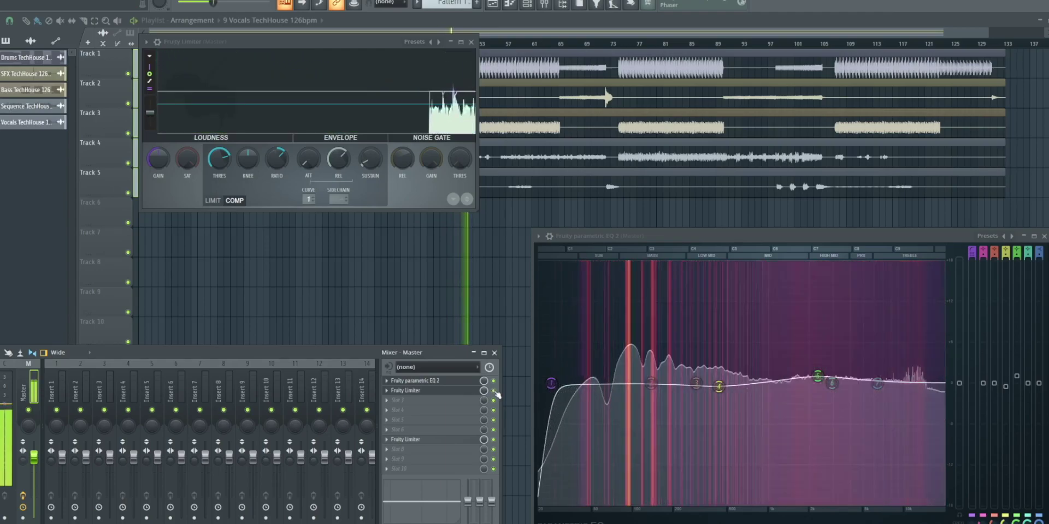
- Stop playback and close the Fruity Limiter window
{"action": "key", "text": "space"}
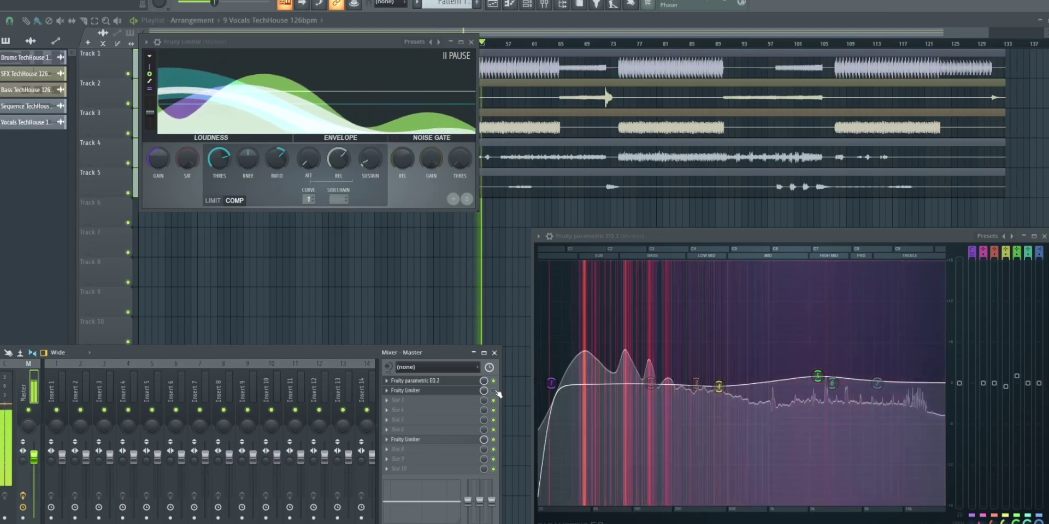
{"action": "key", "text": "space"}
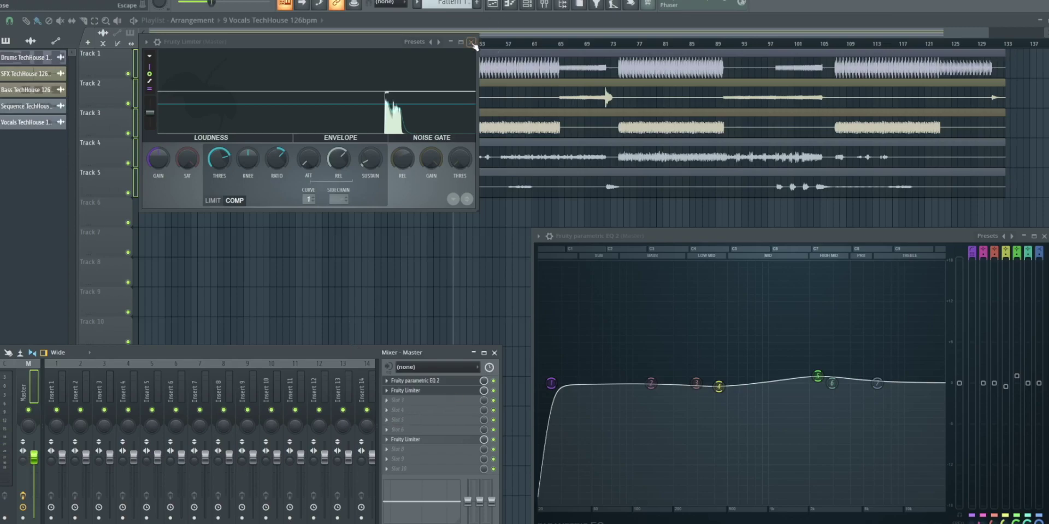
{"action": "left_click", "coordinate": [471, 43]}
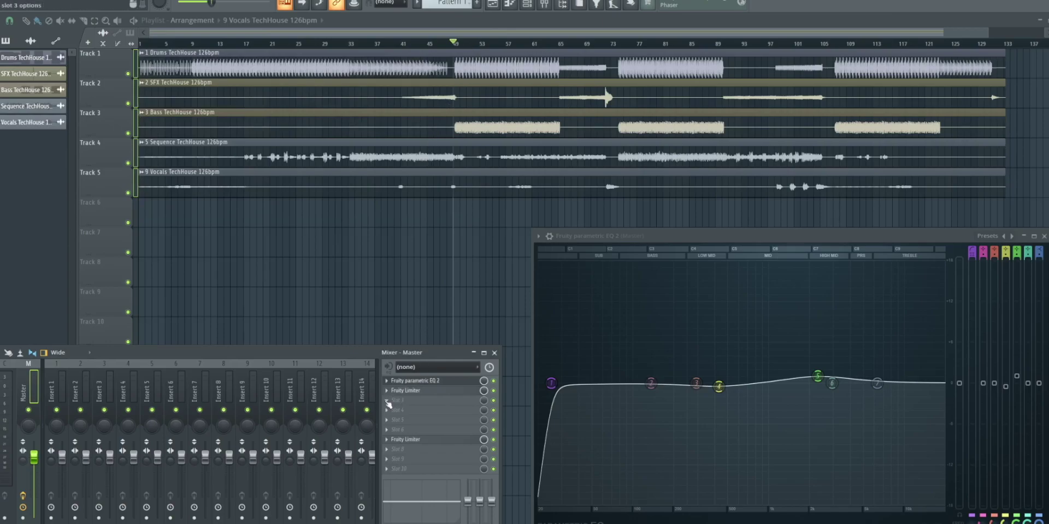
- Advance the Keynote compressor slide to show the Maximus example
{"action": "key", "text": "super+Tab"}
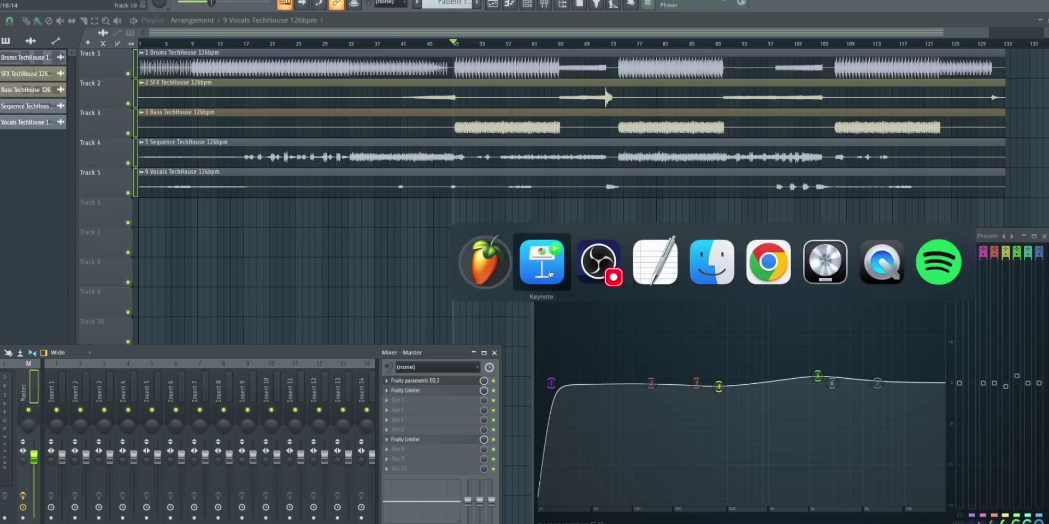
{"action": "left_click", "coordinate": [549, 271]}
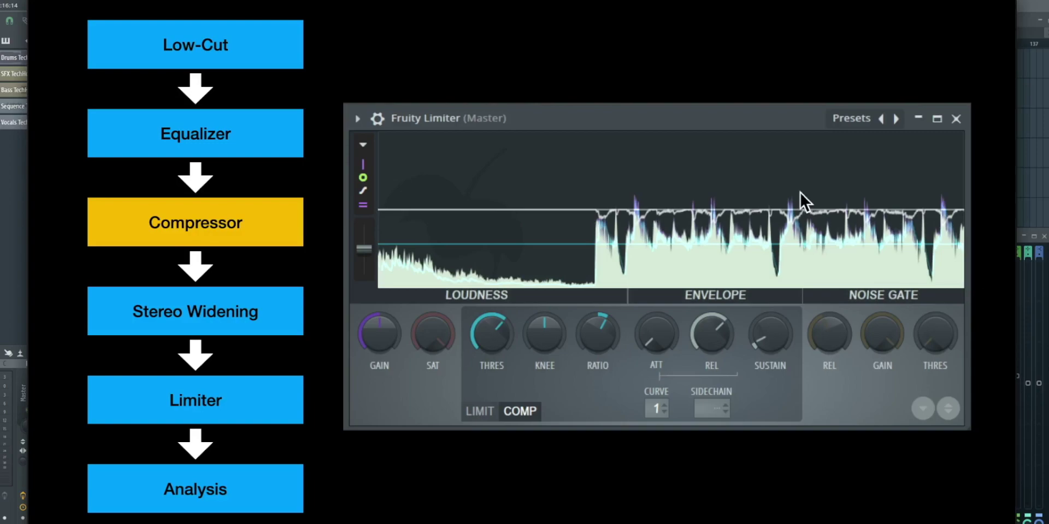
{"action": "left_click", "coordinate": [700, 295]}
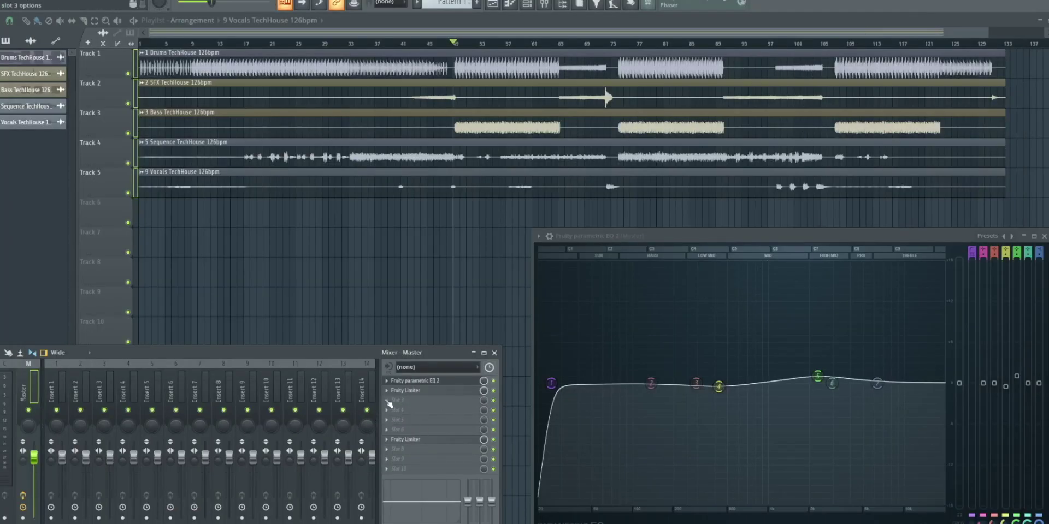
- Load Maximus from Dynamics into an empty master slot, opening it at default settings
{"action": "left_click", "coordinate": [395, 410]}
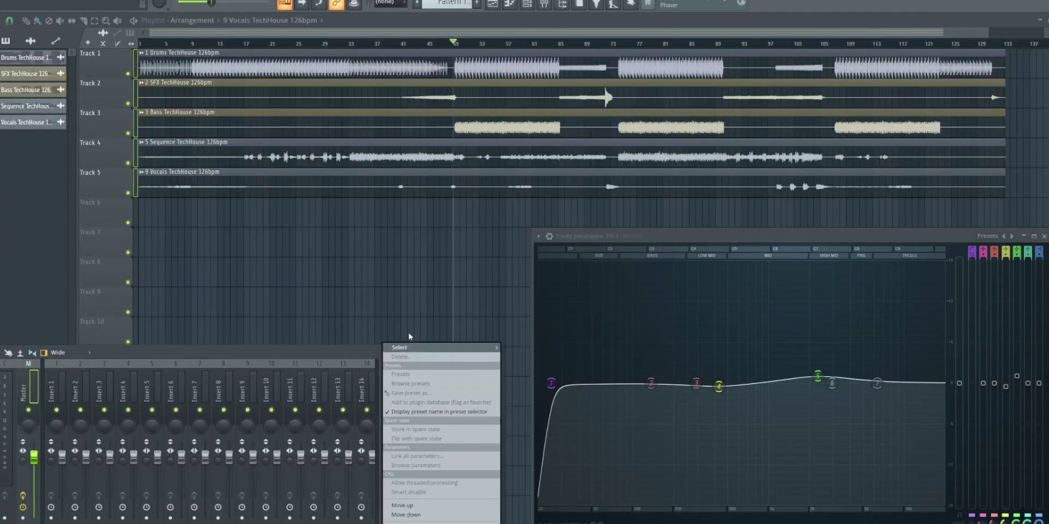
{"action": "mouse_move", "coordinate": [410, 352]}
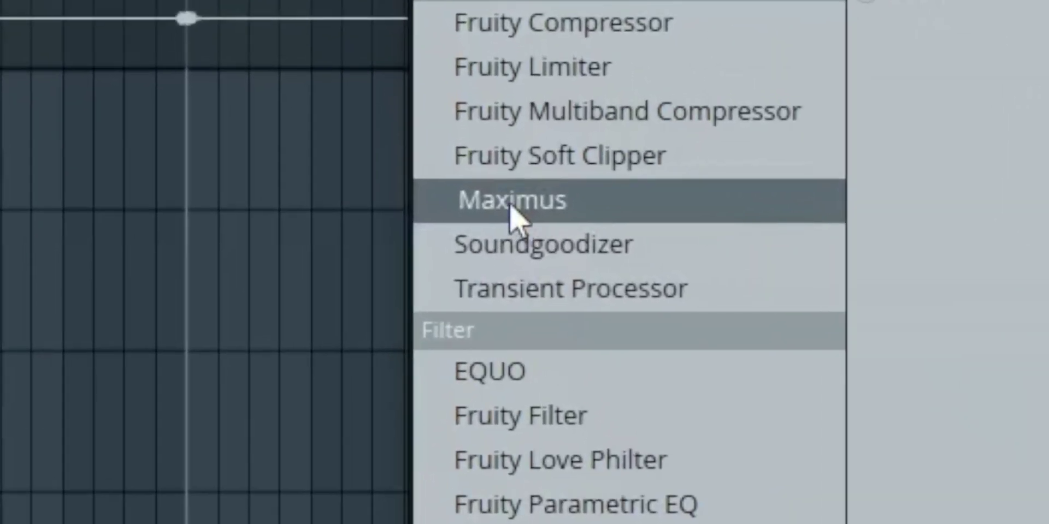
{"action": "left_click", "coordinate": [514, 213]}
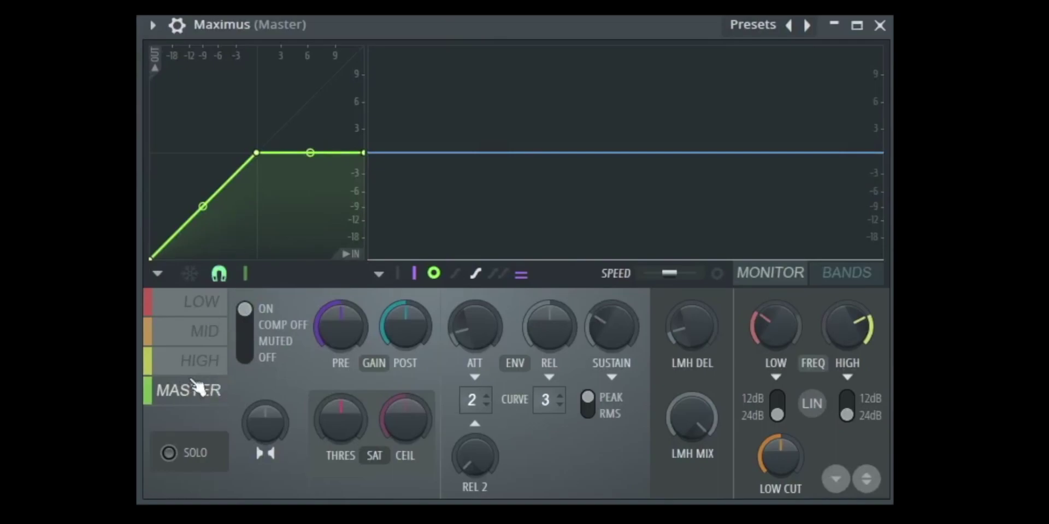
- Show the frequency regions and inspect the low, mid and high band settings, then return to master
{"action": "left_click", "coordinate": [840, 278]}
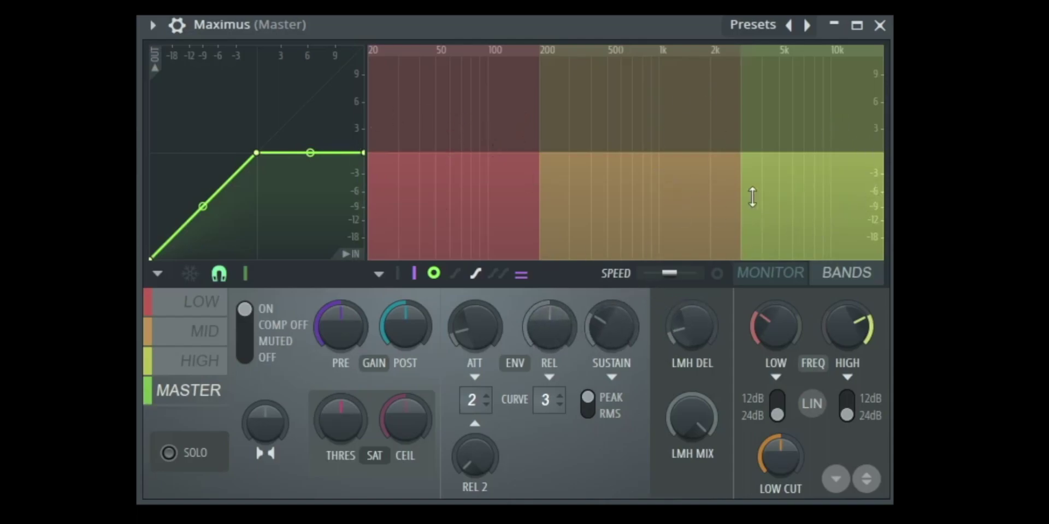
{"action": "left_click", "coordinate": [207, 312]}
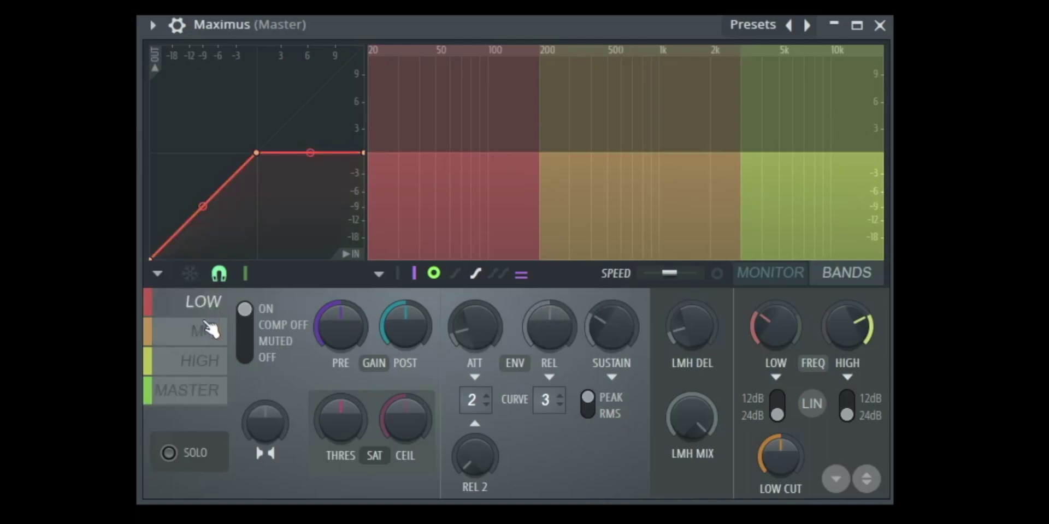
{"action": "left_click", "coordinate": [210, 330]}
{"action": "left_click", "coordinate": [218, 363]}
{"action": "left_click", "coordinate": [218, 391]}
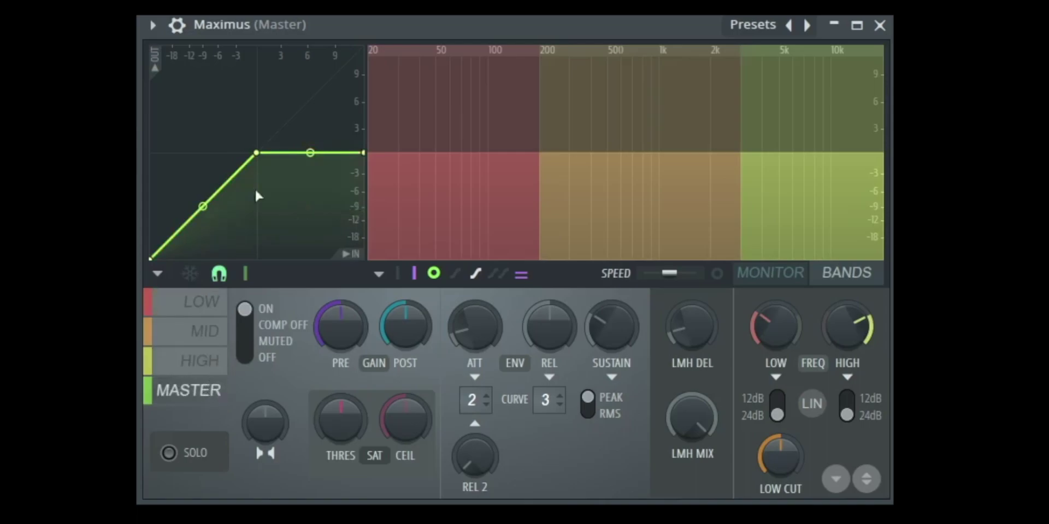
- Move the master curve's knee and end point through several shapes, ending near a straight diagonal
{"action": "mouse_move", "coordinate": [256, 155]}
{"action": "left_mouse_down"}
{"action": "mouse_move", "coordinate": [215, 221]}
{"action": "mouse_move", "coordinate": [253, 166]}
{"action": "left_mouse_up"}
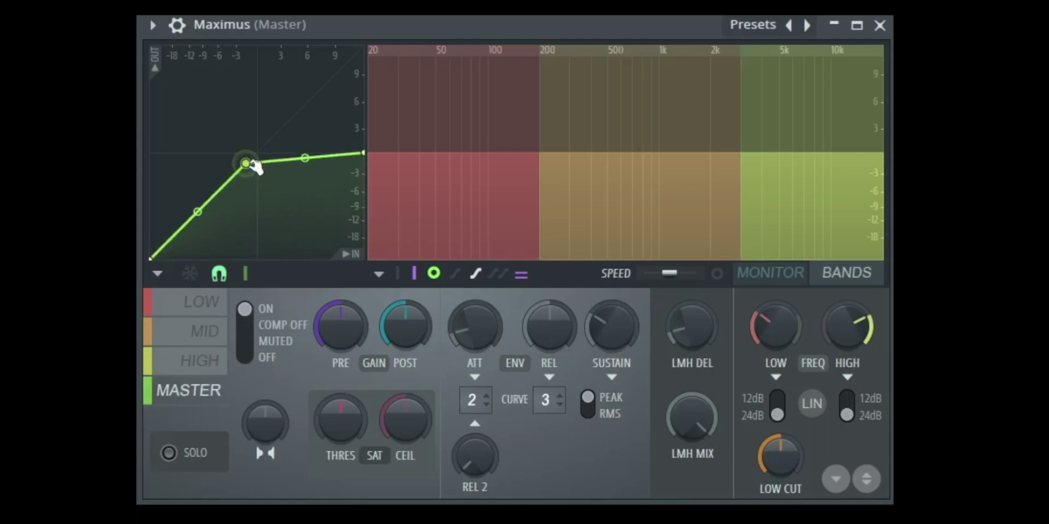
{"action": "left_click_drag", "start_coordinate": [365, 156], "coordinate": [342, 46]}
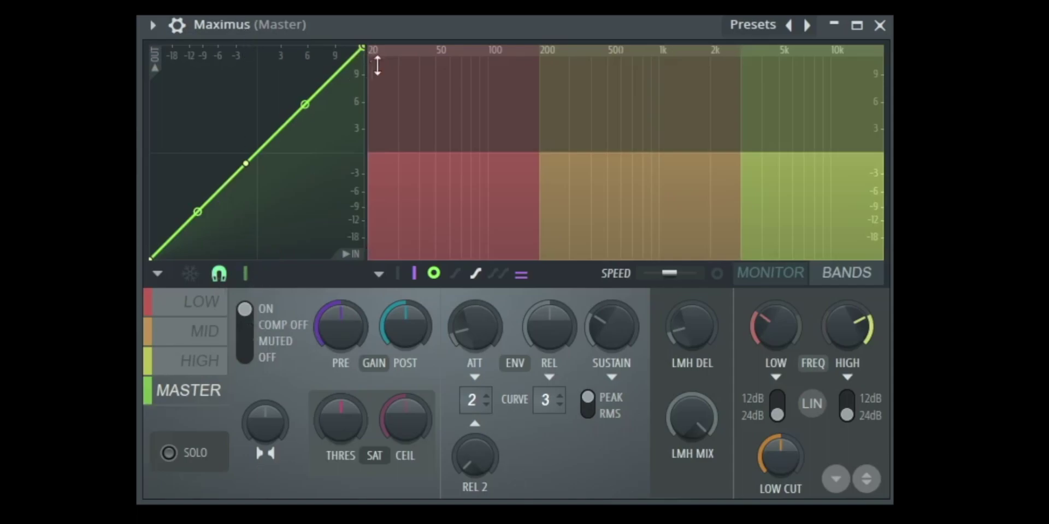
{"action": "left_click_drag", "start_coordinate": [367, 50], "coordinate": [389, 143]}
{"action": "left_click_drag", "start_coordinate": [247, 163], "coordinate": [214, 195]}
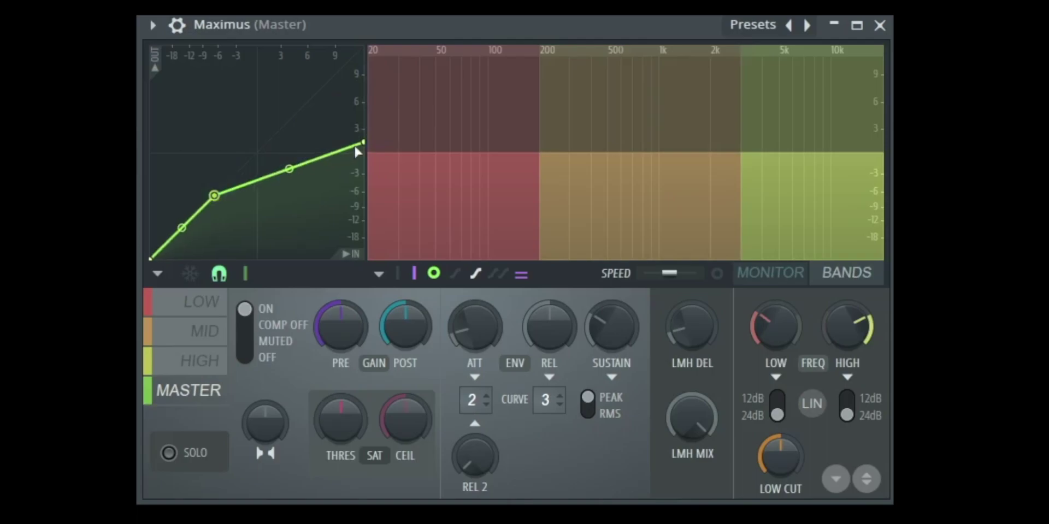
{"action": "left_click_drag", "start_coordinate": [365, 143], "coordinate": [364, 196]}
{"action": "left_click_drag", "start_coordinate": [225, 194], "coordinate": [173, 240]}
{"action": "left_click_drag", "start_coordinate": [367, 203], "coordinate": [391, 62]}
{"action": "left_click_drag", "start_coordinate": [180, 241], "coordinate": [235, 177]}
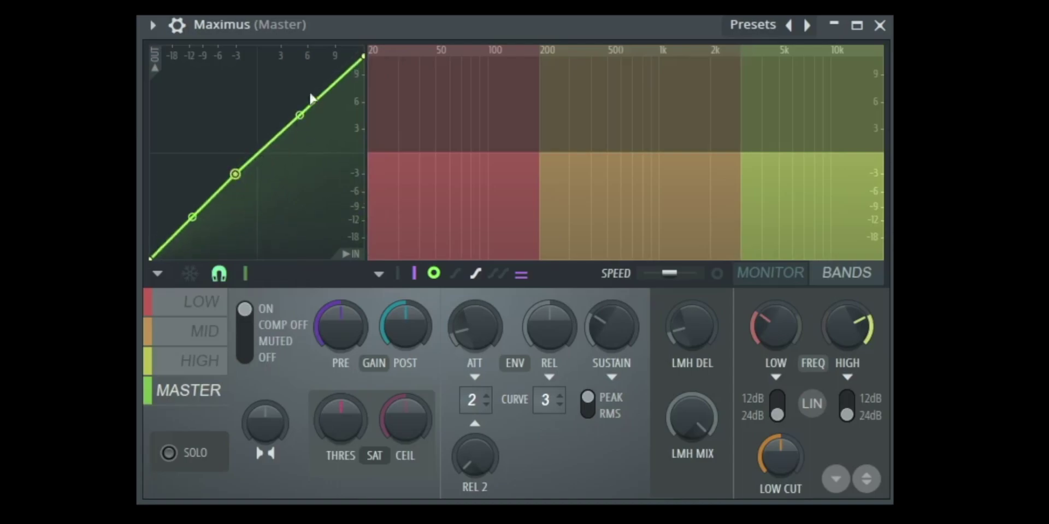
- Bow the master curve's lower segment convex and drop its top end to about +7 dB
{"action": "left_click_drag", "start_coordinate": [363, 58], "coordinate": [365, 49]}
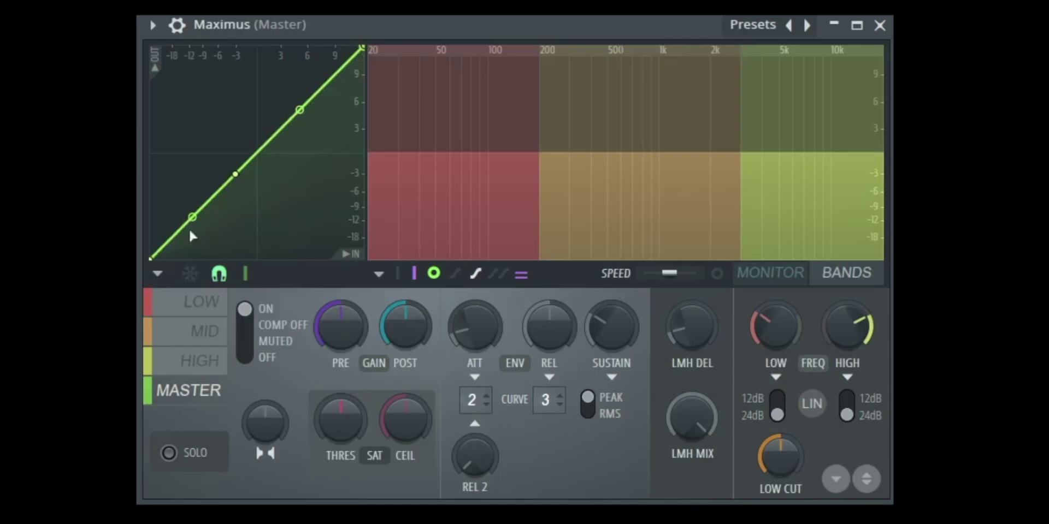
{"action": "mouse_move", "coordinate": [193, 216]}
{"action": "left_mouse_down"}
{"action": "mouse_move", "coordinate": [193, 182]}
{"action": "mouse_move", "coordinate": [192, 216]}
{"action": "left_mouse_up"}
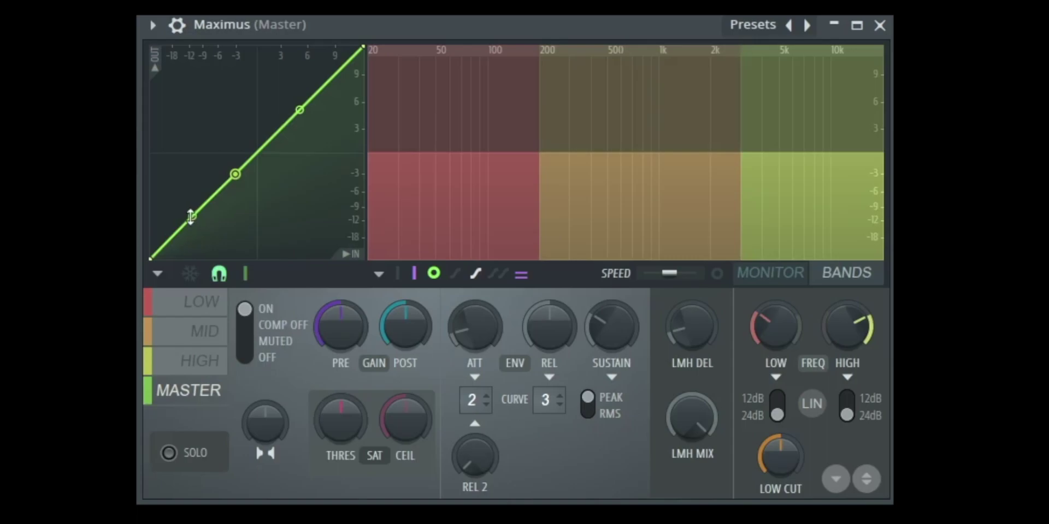
{"action": "mouse_move", "coordinate": [195, 213]}
{"action": "left_mouse_down"}
{"action": "mouse_move", "coordinate": [192, 180]}
{"action": "mouse_move", "coordinate": [192, 249]}
{"action": "mouse_move", "coordinate": [192, 175]}
{"action": "mouse_move", "coordinate": [192, 213]}
{"action": "left_mouse_up"}
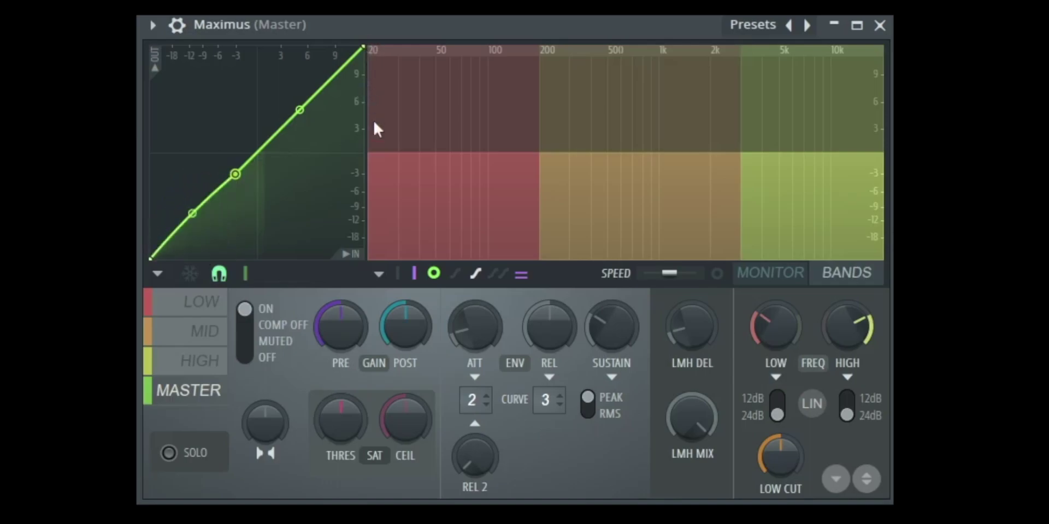
{"action": "left_click_drag", "start_coordinate": [367, 51], "coordinate": [365, 89]}
{"action": "left_click_drag", "start_coordinate": [197, 211], "coordinate": [197, 203]}
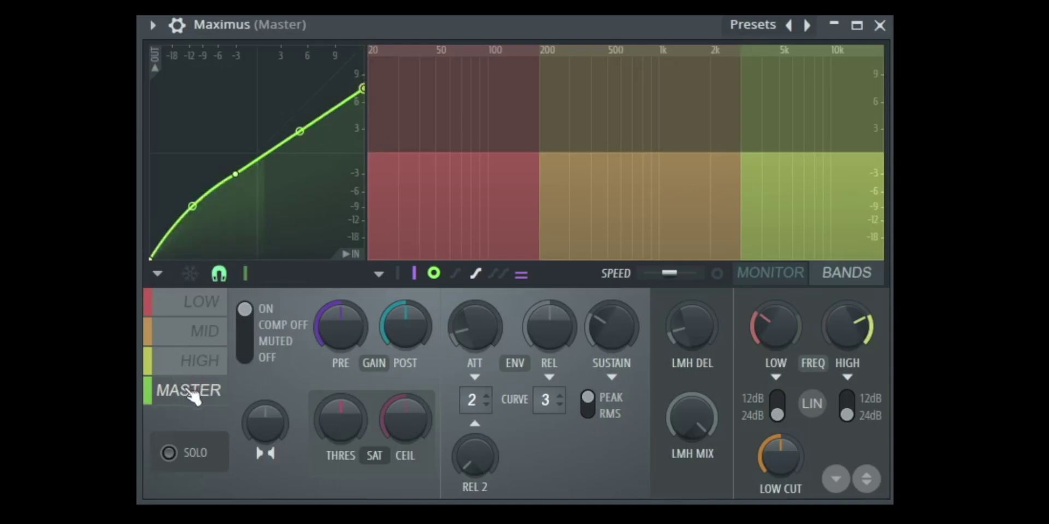
- Give the LOW band a knee near -6 dB, flattening toward -1 dB, with the waveform monitor showing
{"action": "left_click", "coordinate": [210, 302]}
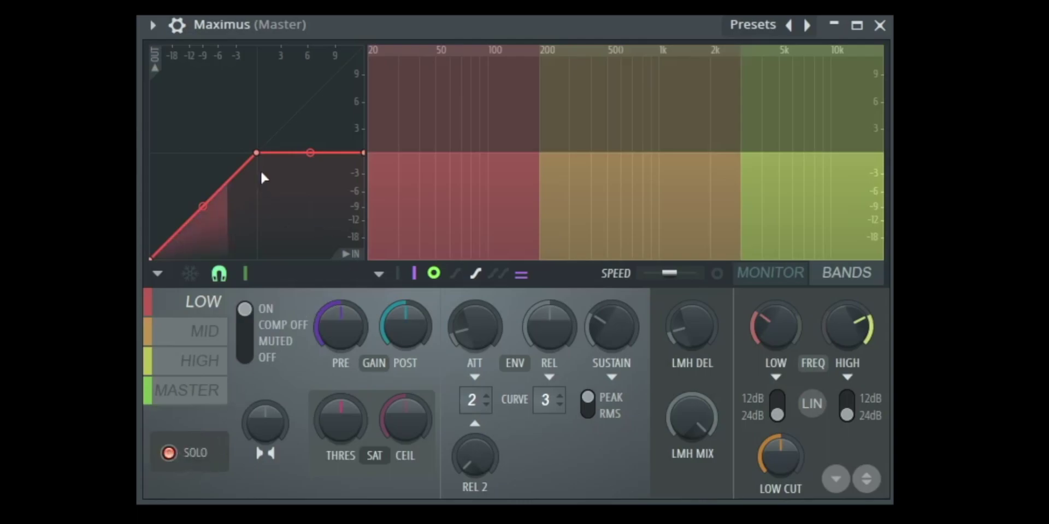
{"action": "left_click_drag", "start_coordinate": [255, 155], "coordinate": [234, 175]}
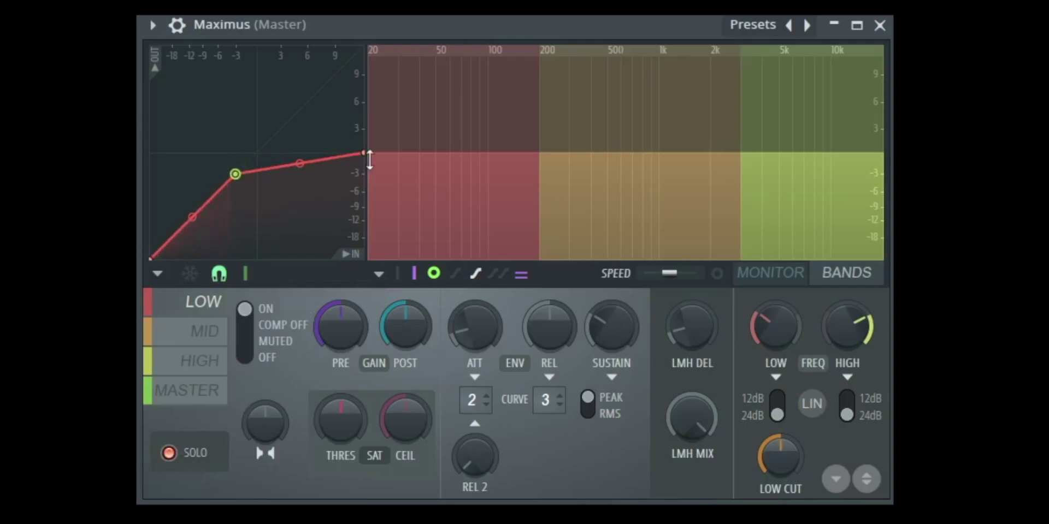
{"action": "mouse_move", "coordinate": [363, 155]}
{"action": "left_mouse_down"}
{"action": "mouse_move", "coordinate": [363, 175]}
{"action": "mouse_move", "coordinate": [363, 163]}
{"action": "left_mouse_up"}
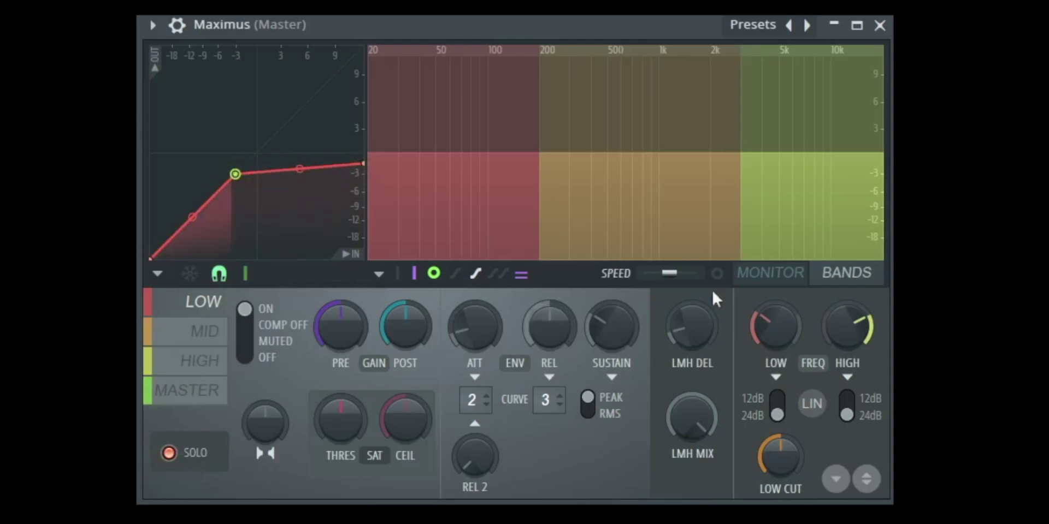
{"action": "left_click", "coordinate": [764, 275]}
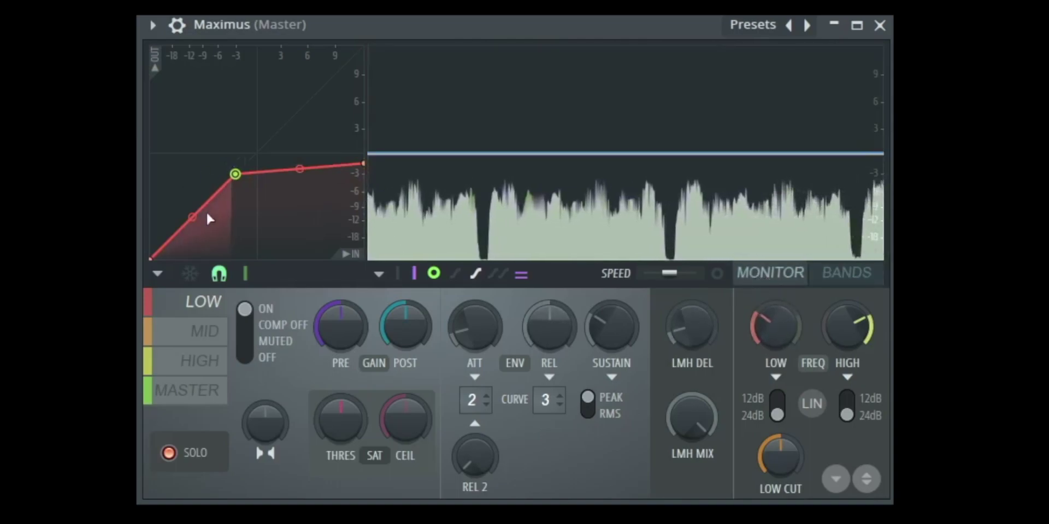
{"action": "mouse_move", "coordinate": [235, 173]}
{"action": "left_mouse_down"}
{"action": "mouse_move", "coordinate": [223, 192]}
{"action": "mouse_move", "coordinate": [223, 184]}
{"action": "left_mouse_up"}
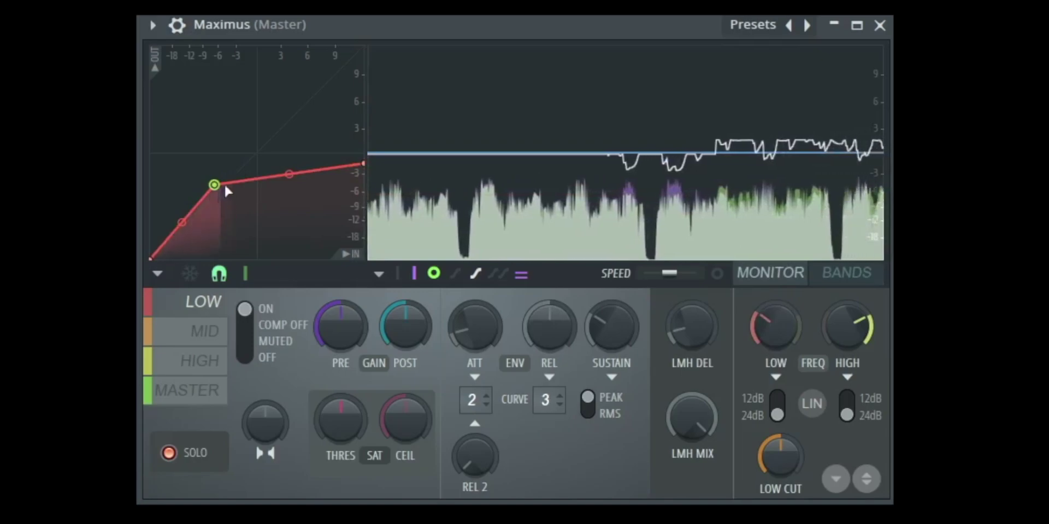
- Lower the MID band's threshold to about -3 dB, drop its end point, bend it, and lengthen attack
{"action": "left_click", "coordinate": [216, 331]}
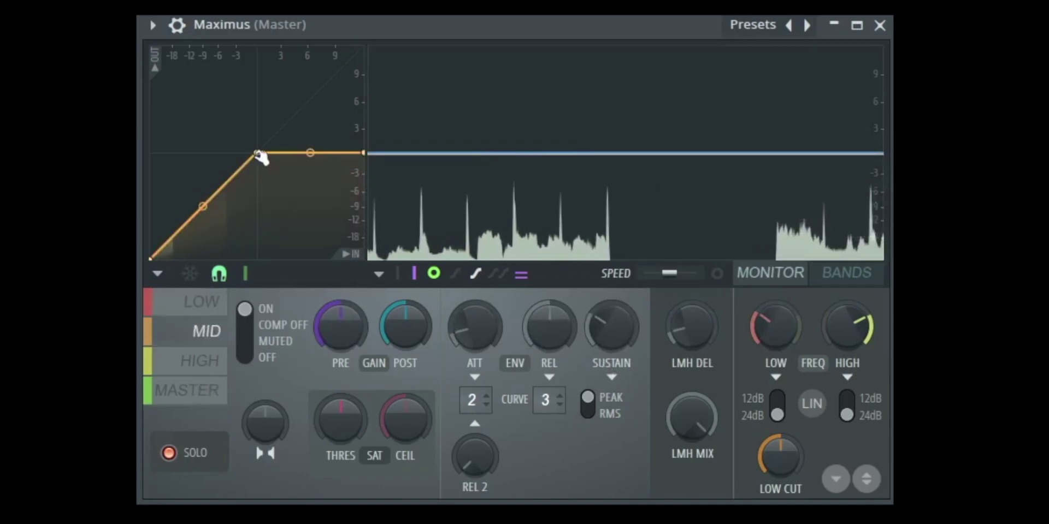
{"action": "left_click_drag", "start_coordinate": [259, 155], "coordinate": [226, 188]}
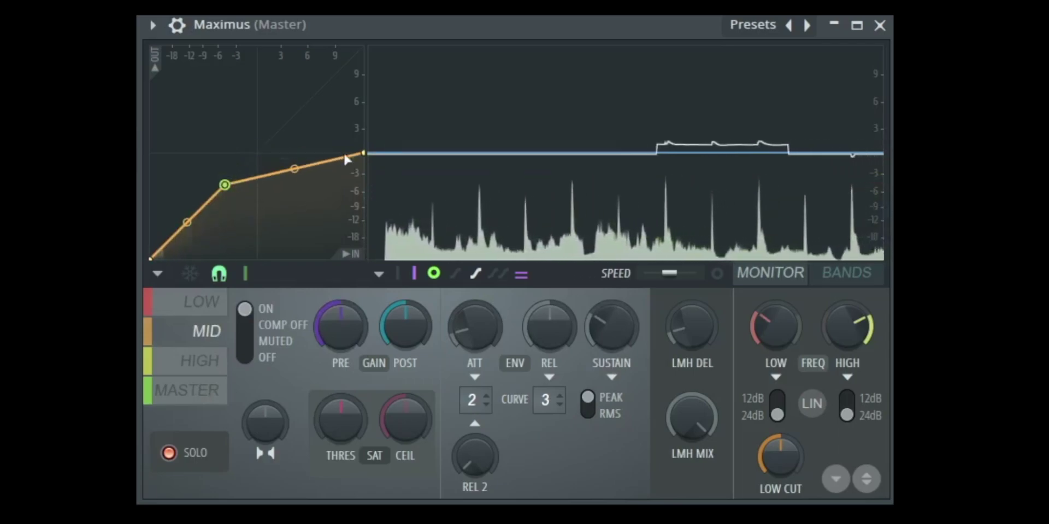
{"action": "left_click_drag", "start_coordinate": [363, 153], "coordinate": [365, 174]}
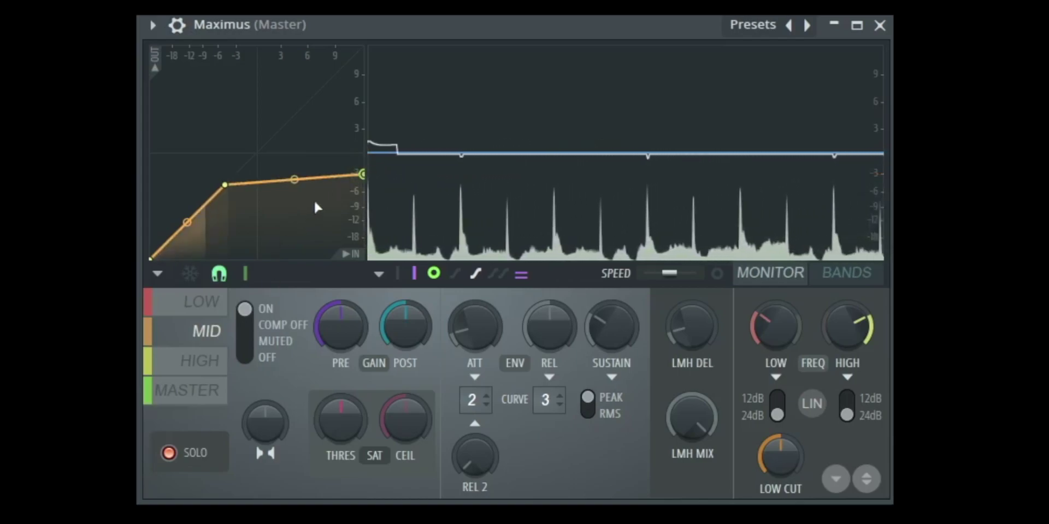
{"action": "left_click_drag", "start_coordinate": [186, 222], "coordinate": [187, 214]}
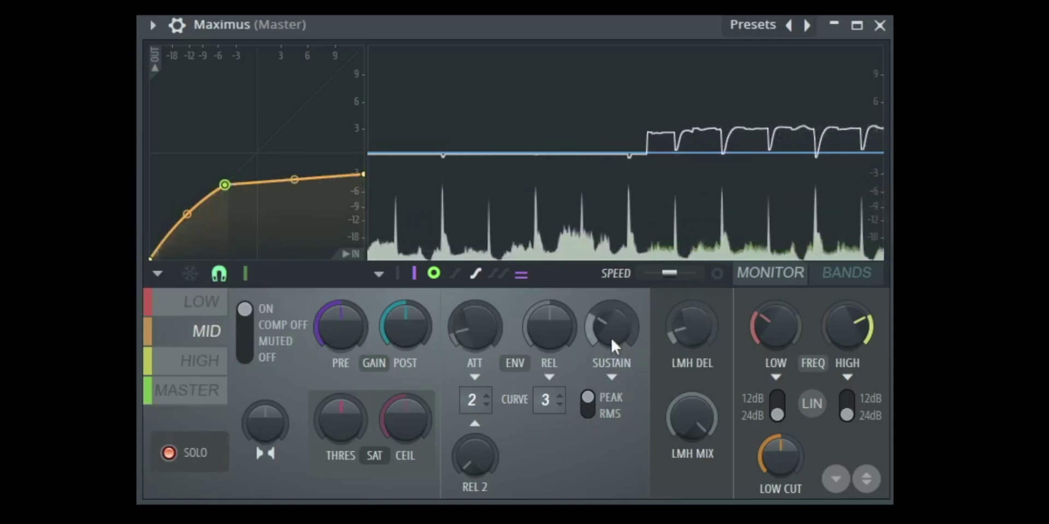
{"action": "mouse_move", "coordinate": [468, 333]}
{"action": "left_mouse_down"}
{"action": "mouse_move", "coordinate": [469, 318]}
{"action": "mouse_move", "coordinate": [470, 355]}
{"action": "mouse_move", "coordinate": [473, 321]}
{"action": "left_mouse_up"}
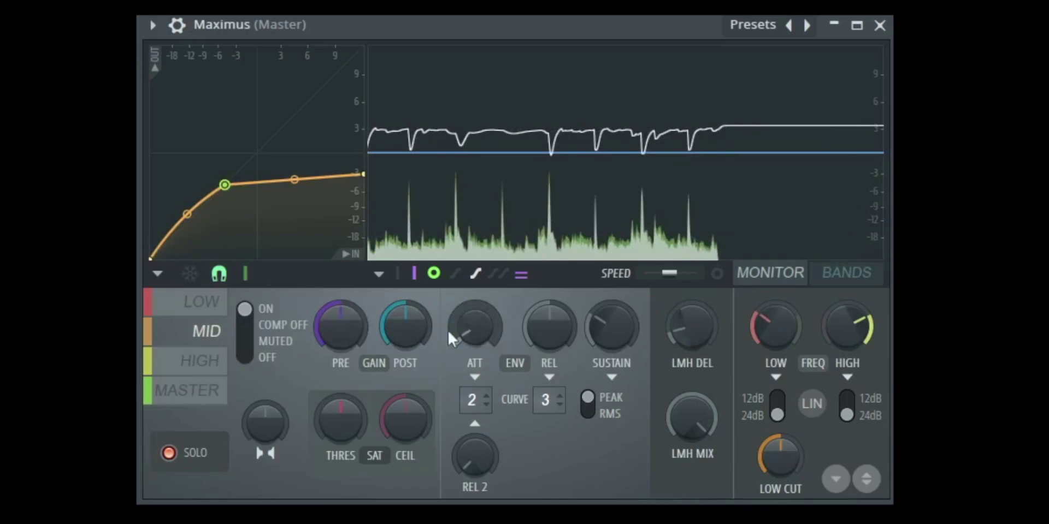
- Drop the MID threshold to about -9 dB, fine-tune attack, then raise the curve end to about +4 dB
{"action": "left_click_drag", "start_coordinate": [224, 185], "coordinate": [203, 206]}
{"action": "left_click_drag", "start_coordinate": [363, 175], "coordinate": [365, 196]}
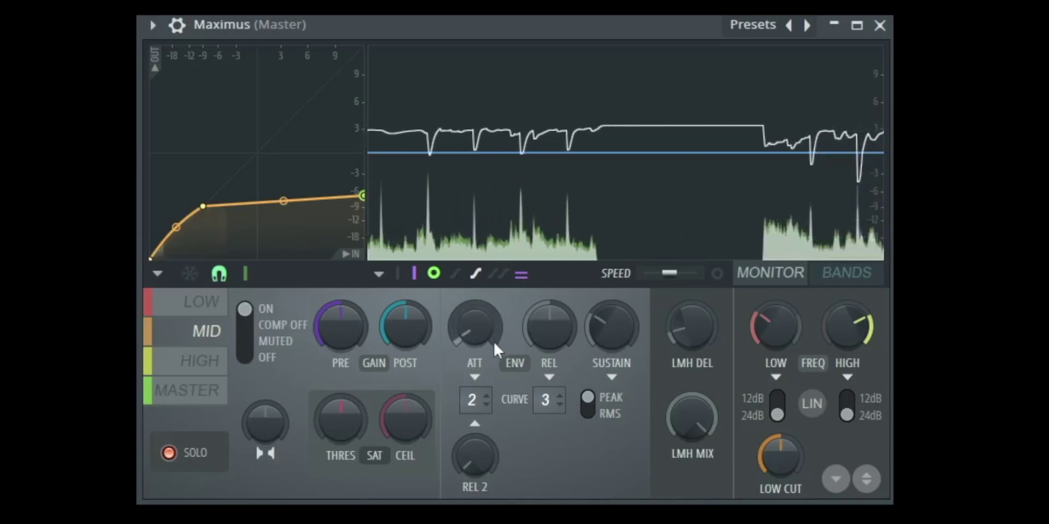
{"action": "mouse_move", "coordinate": [478, 346]}
{"action": "left_mouse_down"}
{"action": "mouse_move", "coordinate": [471, 325]}
{"action": "mouse_move", "coordinate": [476, 334]}
{"action": "left_mouse_up"}
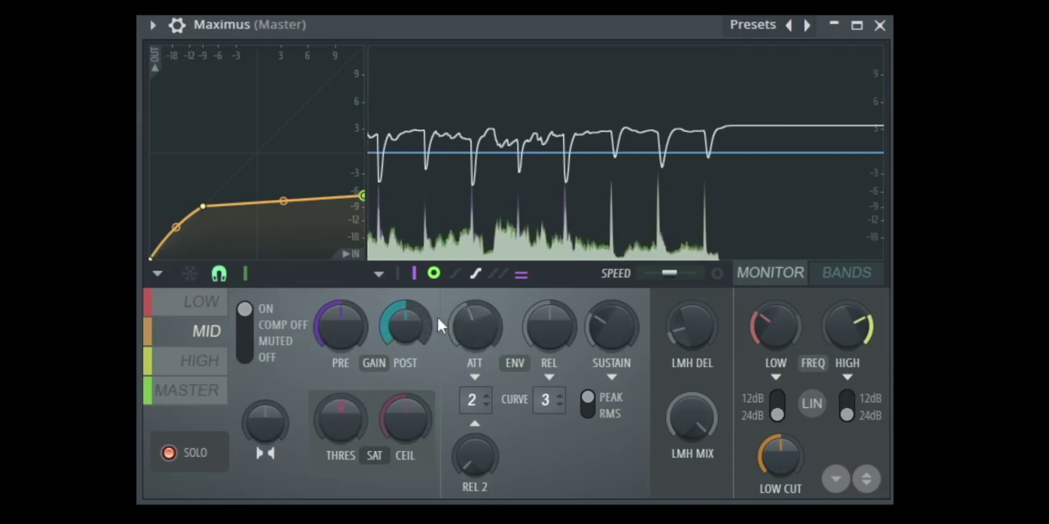
{"action": "left_click_drag", "start_coordinate": [474, 327], "coordinate": [474, 355]}
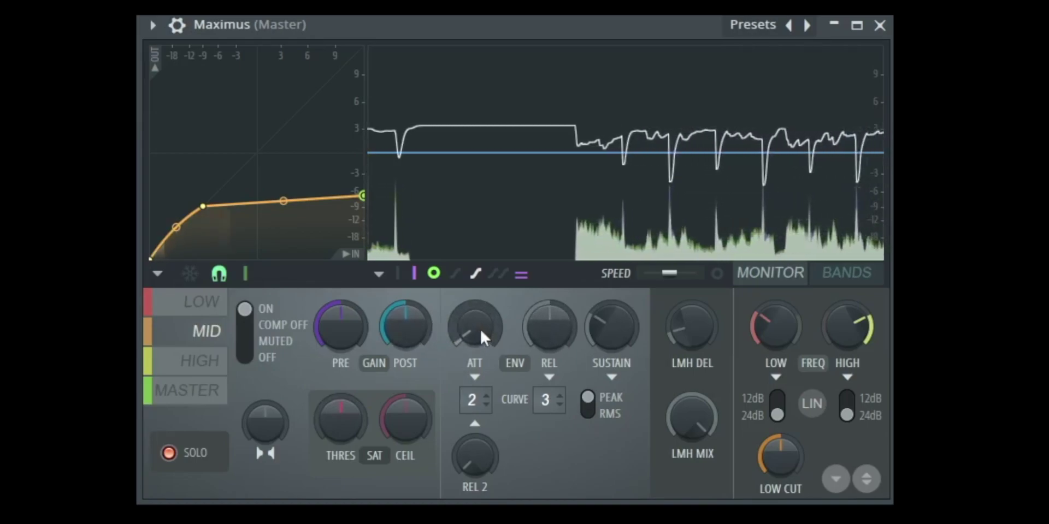
{"action": "mouse_move", "coordinate": [474, 326]}
{"action": "left_mouse_down"}
{"action": "mouse_move", "coordinate": [475, 295]}
{"action": "mouse_move", "coordinate": [474, 317]}
{"action": "left_mouse_up"}
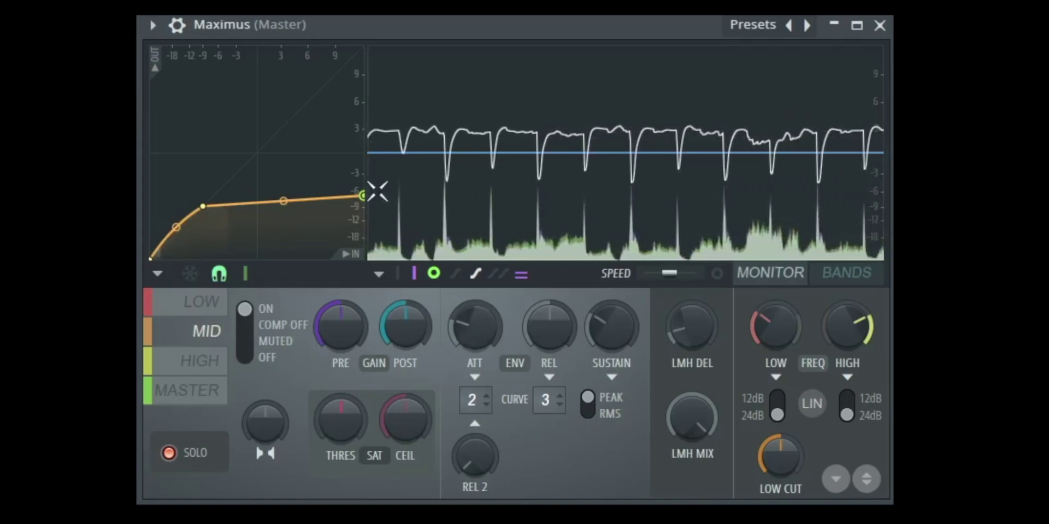
{"action": "left_click_drag", "start_coordinate": [365, 195], "coordinate": [362, 121]}
{"action": "left_click_drag", "start_coordinate": [208, 207], "coordinate": [229, 183]}
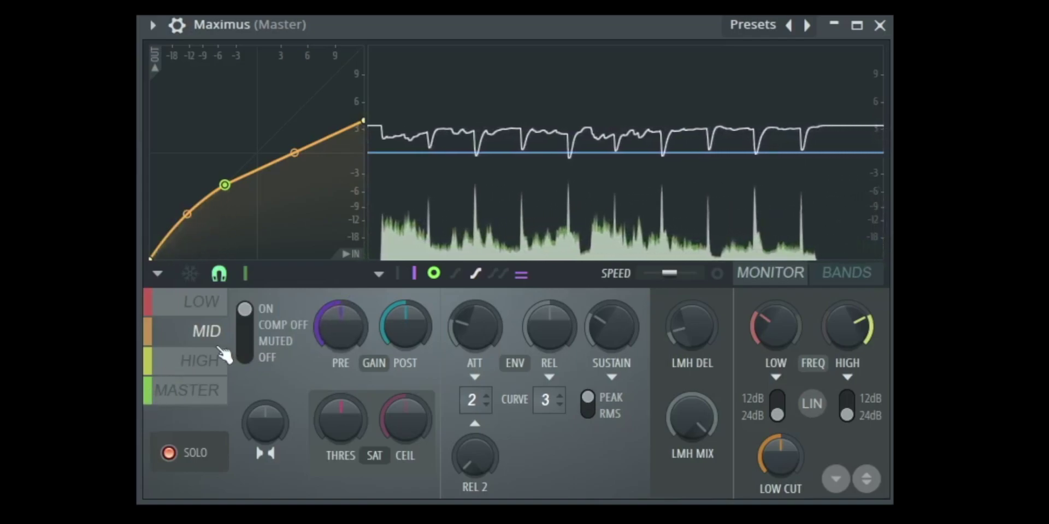
- Give the HIGH band a knee near -3 dB with a raised, slightly bent top end, then return to MASTER
{"action": "left_click", "coordinate": [203, 362]}
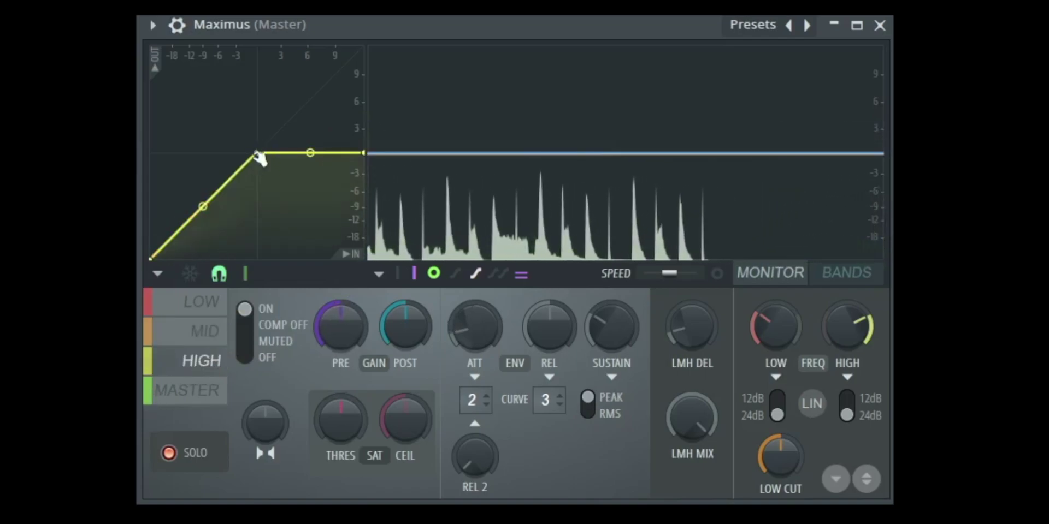
{"action": "left_click_drag", "start_coordinate": [260, 155], "coordinate": [235, 173]}
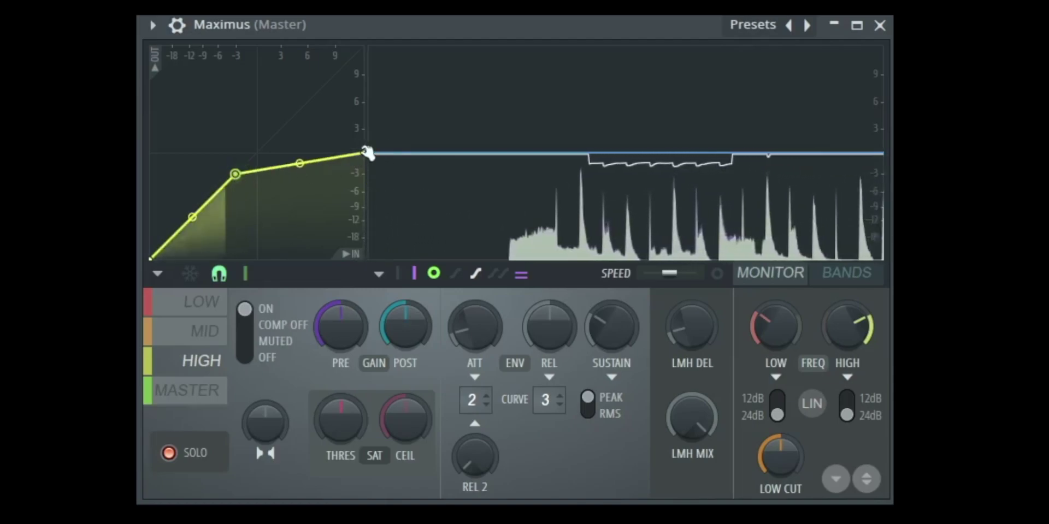
{"action": "left_click_drag", "start_coordinate": [366, 151], "coordinate": [362, 120]}
{"action": "left_click_drag", "start_coordinate": [193, 217], "coordinate": [192, 214]}
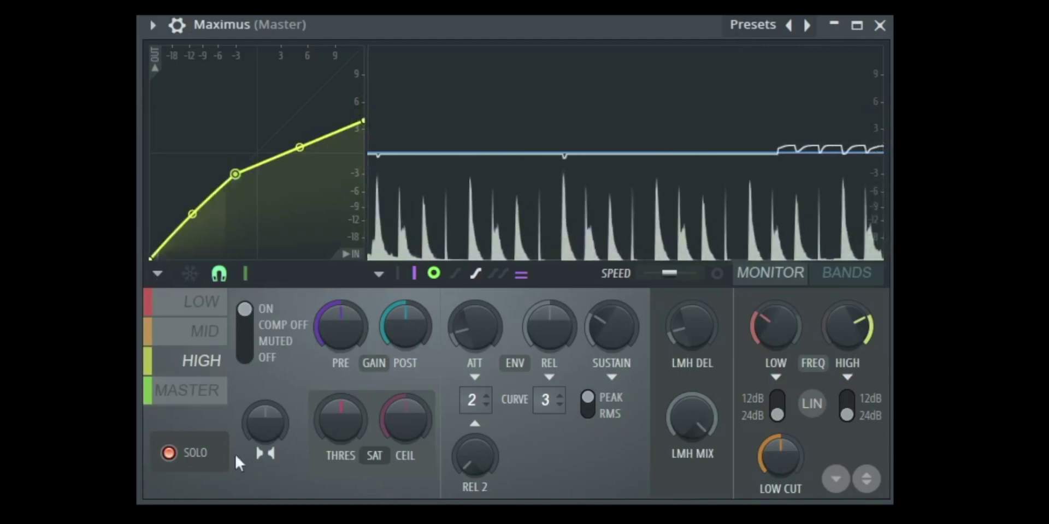
{"action": "left_click", "coordinate": [187, 390]}
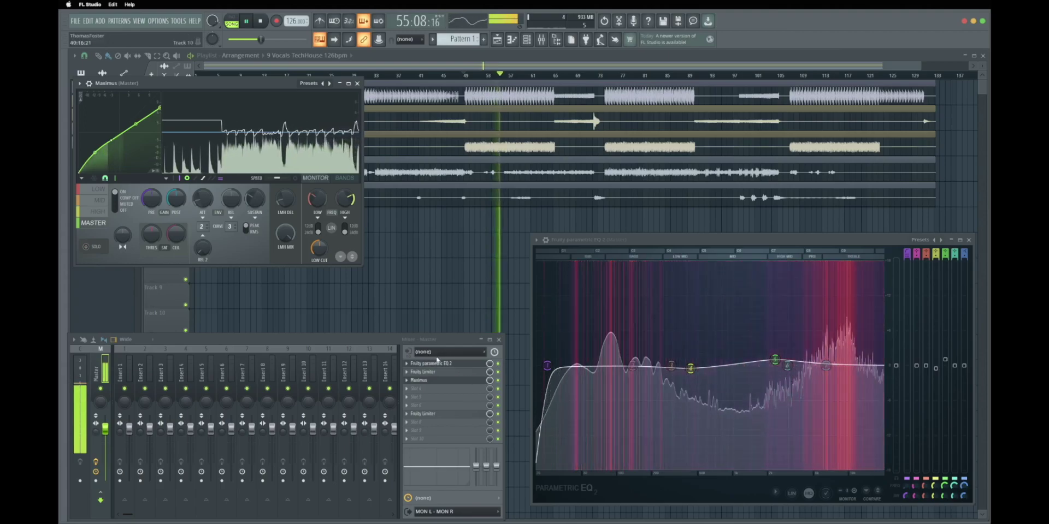
- Play the track and raise the third Maximus compression curve point to 12 dB
{"action": "key", "text": "space"}
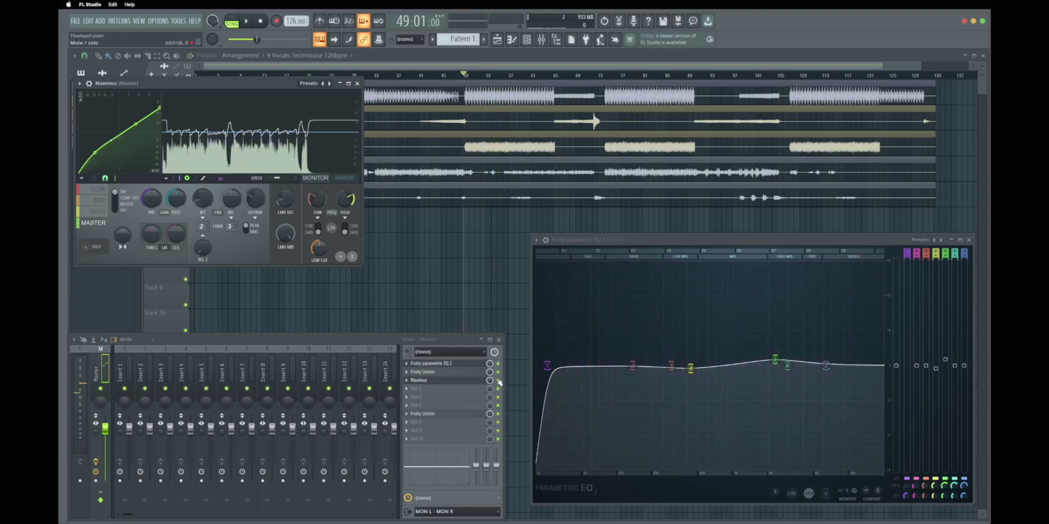
{"action": "key", "text": "space"}
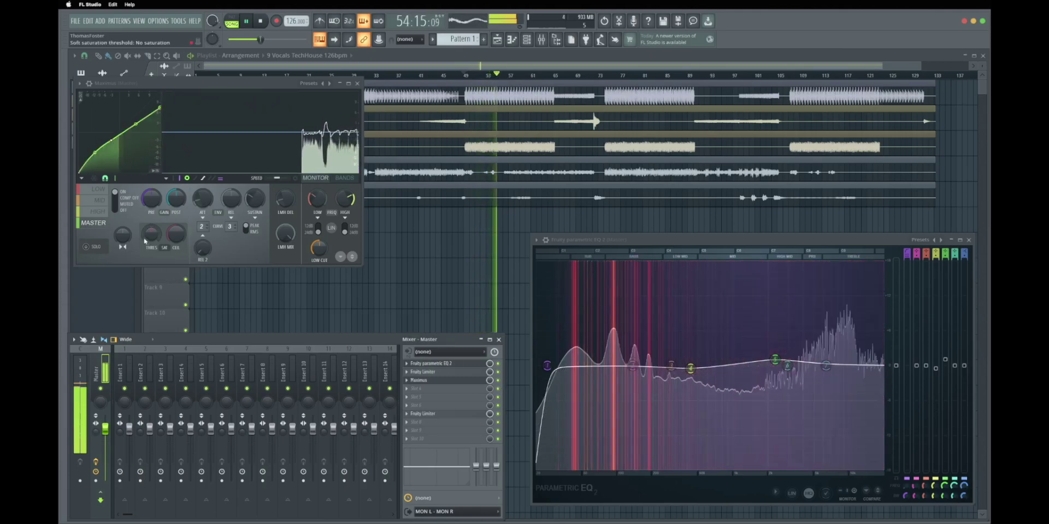
{"action": "key", "text": "space"}
{"action": "left_click", "coordinate": [99, 190]}
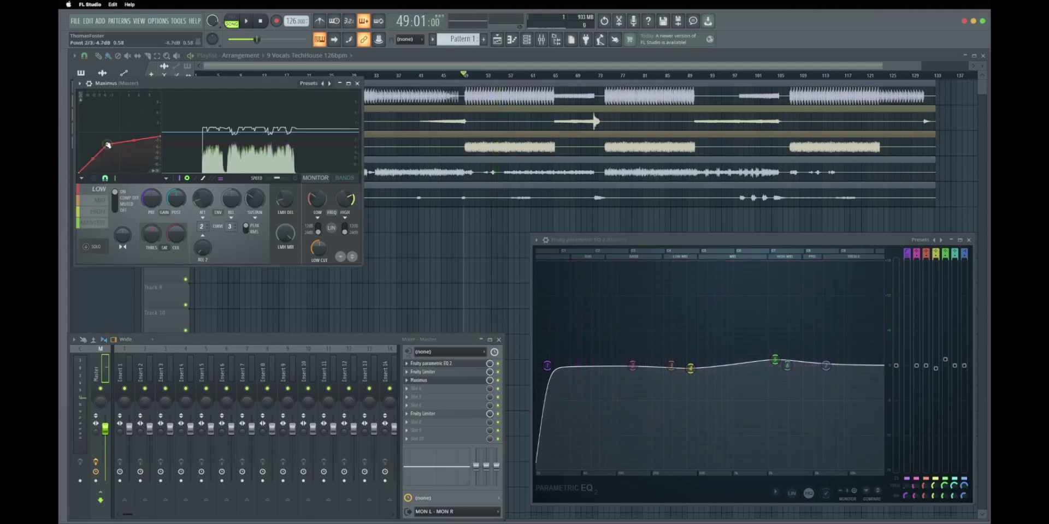
{"action": "key", "text": "space"}
{"action": "left_click_drag", "start_coordinate": [160, 137], "coordinate": [160, 125]}
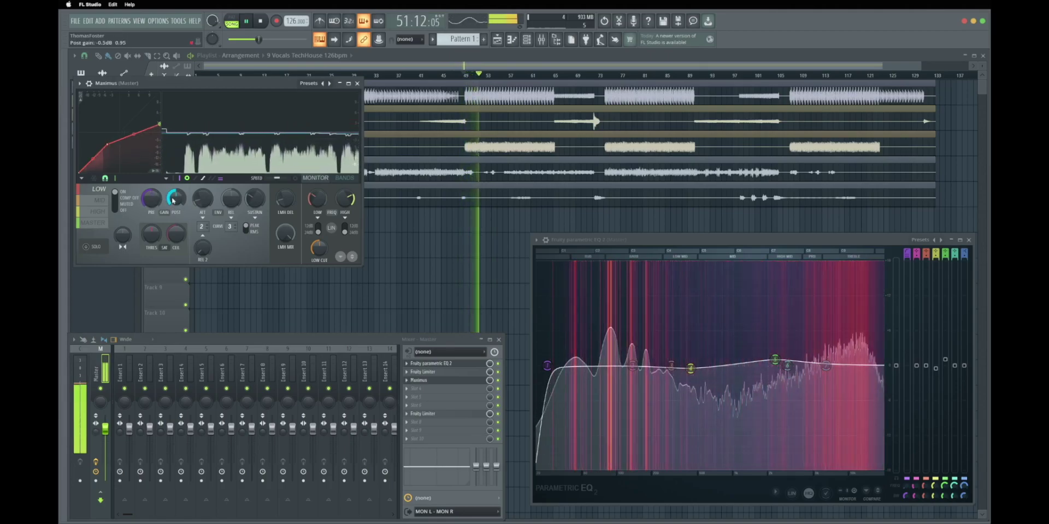
- Compare the track with Maximus muted and active, then stop playback and switch to the slides
{"action": "left_click", "coordinate": [498, 381]}
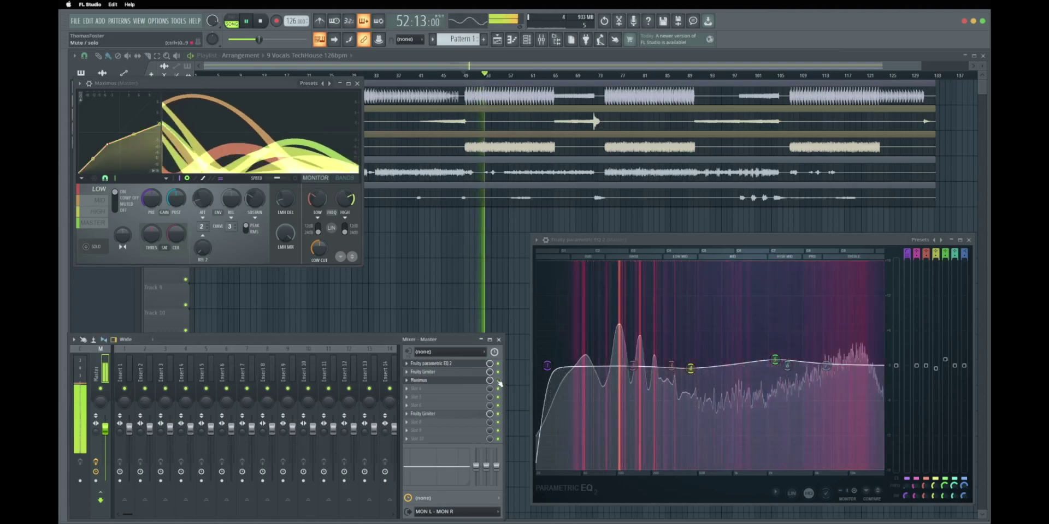
{"action": "left_click", "coordinate": [498, 380]}
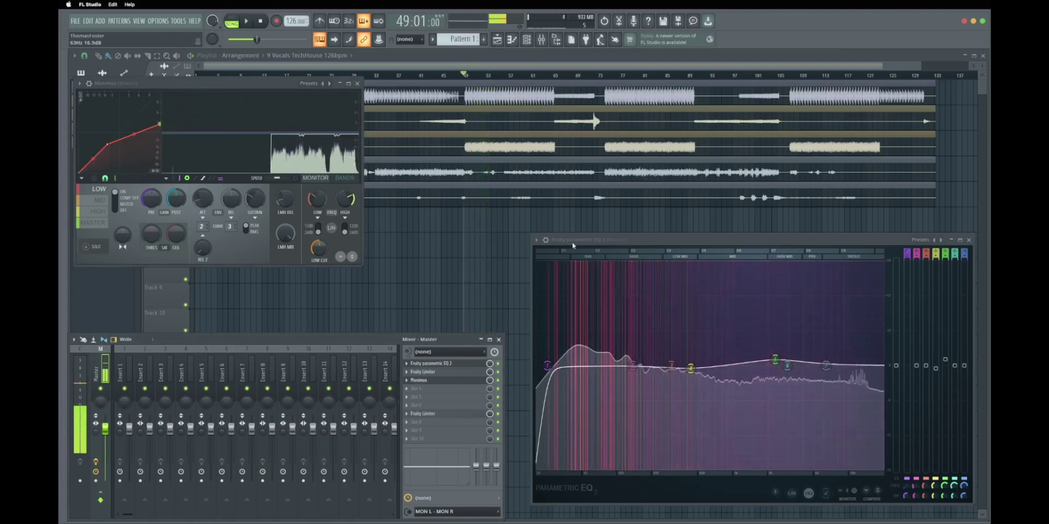
{"action": "key", "text": "space"}
{"action": "key", "text": "super+Tab"}
{"action": "key", "text": "super+Tab"}
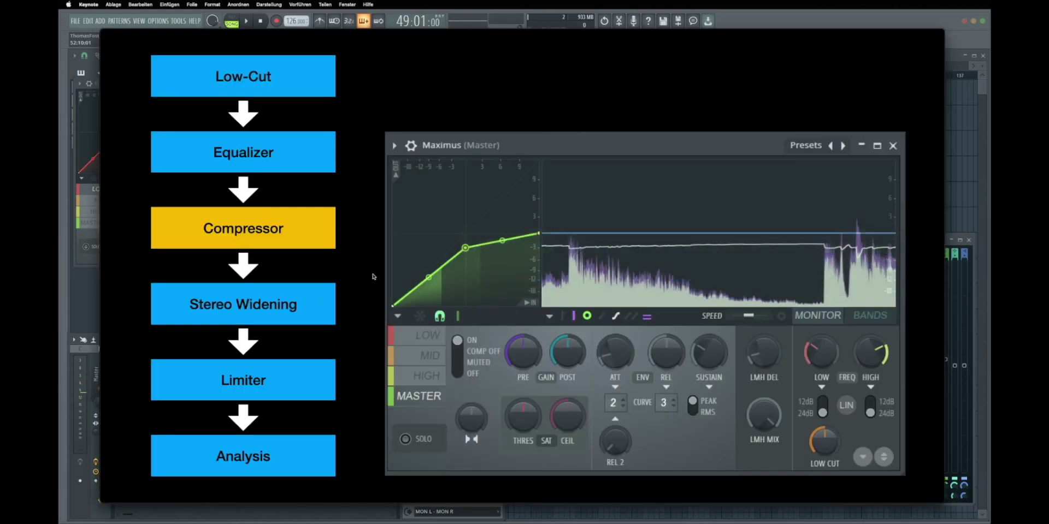
- Advance Keynote to the Stereo Widening slide and return to FL Studio
{"action": "key", "text": "Right"}
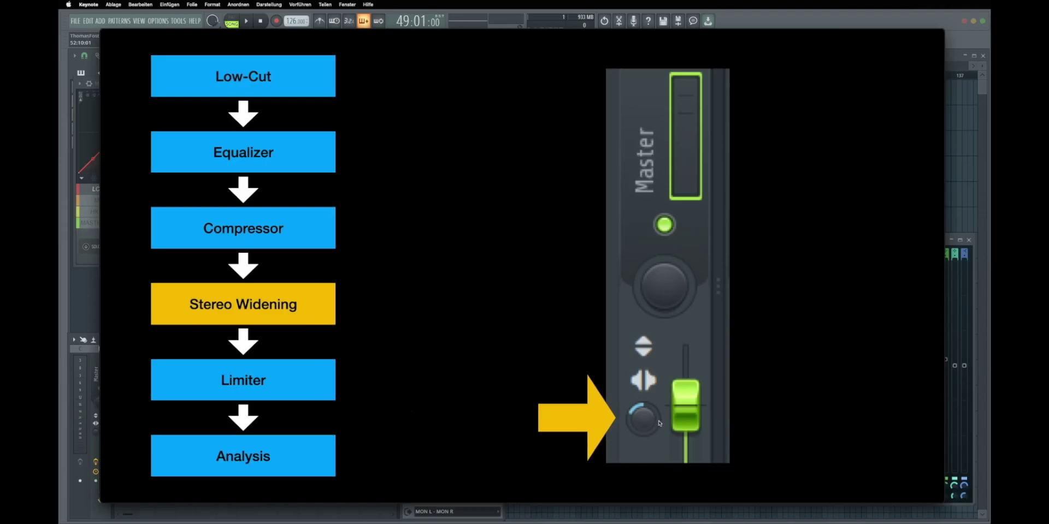
{"action": "key", "text": "super+Tab"}
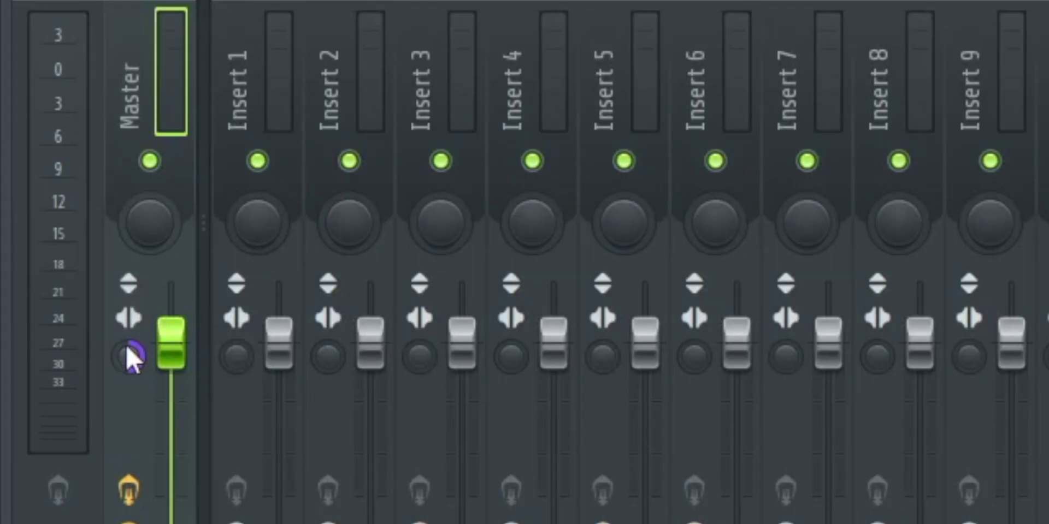
- Lower the Master channel's stereo separation to test it, then reset it to centre
{"action": "mouse_move", "coordinate": [132, 358]}
{"action": "left_mouse_down"}
{"action": "mouse_move", "coordinate": [117, 386]}
{"action": "mouse_move", "coordinate": [133, 371]}
{"action": "left_mouse_up"}
{"action": "left_click_drag", "start_coordinate": [131, 360], "coordinate": [134, 365]}
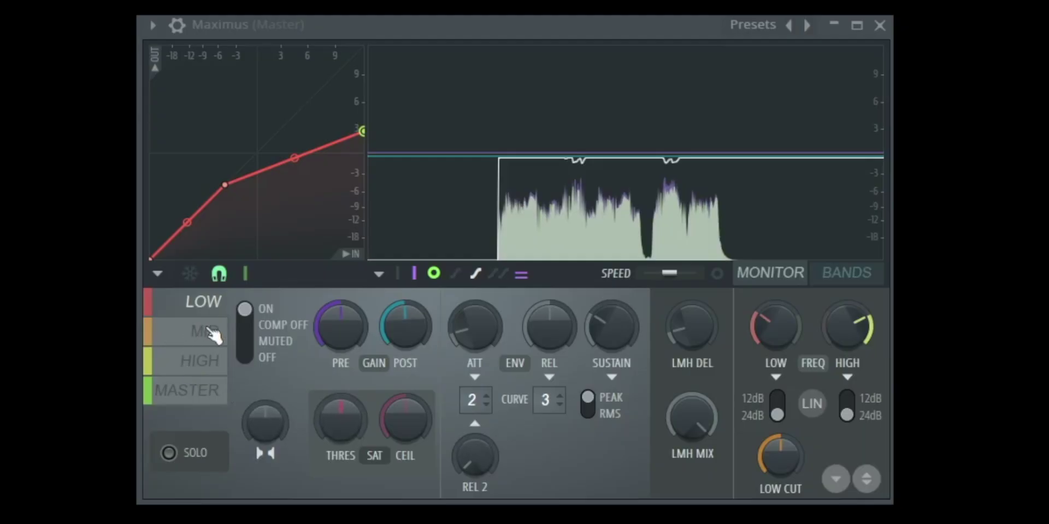
- Inspect the Maximus mid, high and low band settings, ending on the low band
{"action": "left_click", "coordinate": [211, 331]}
{"action": "left_click", "coordinate": [208, 370]}
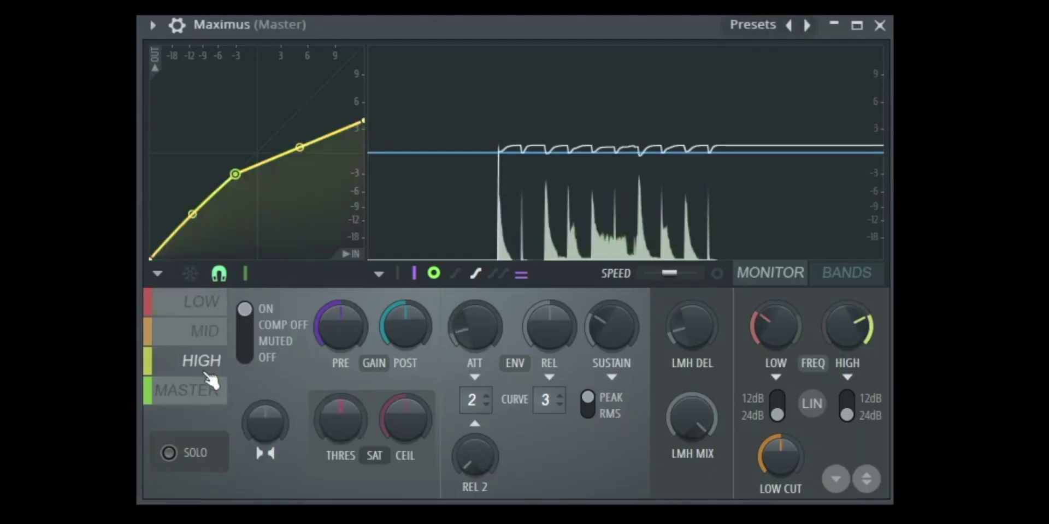
{"action": "left_click", "coordinate": [216, 306]}
{"action": "left_click", "coordinate": [219, 334]}
{"action": "left_click", "coordinate": [221, 365]}
{"action": "left_click", "coordinate": [219, 303]}
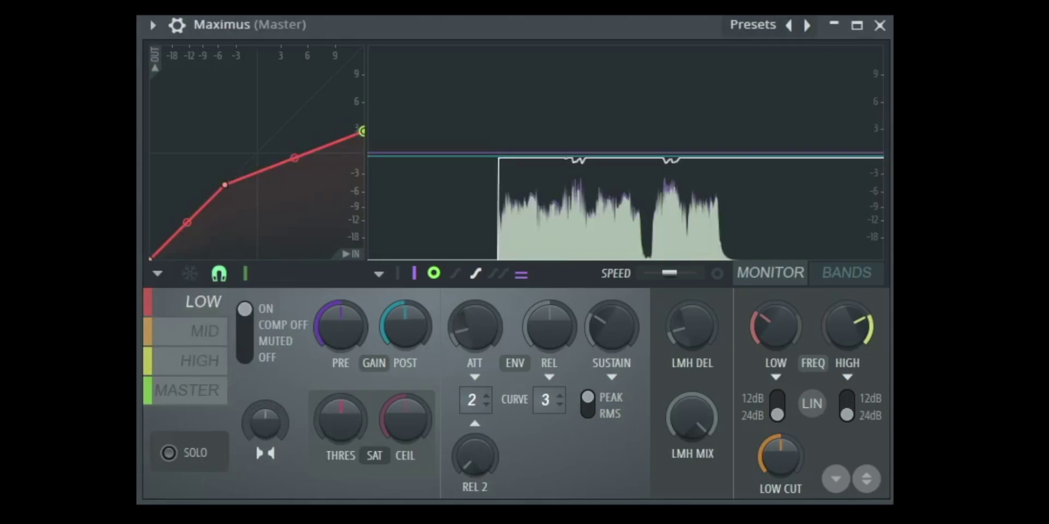
- Shift the low band's stereo separation off centre, leaving the mid and high bands unchanged
{"action": "left_click_drag", "start_coordinate": [265, 422], "coordinate": [265, 407]}
{"action": "left_click_drag", "start_coordinate": [266, 430], "coordinate": [266, 430]}
{"action": "left_click", "coordinate": [225, 334]}
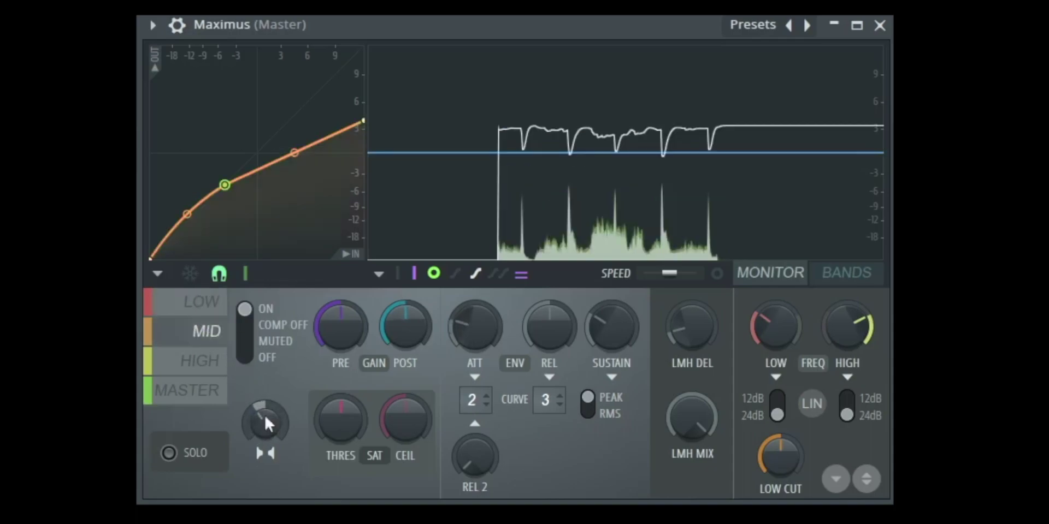
{"action": "left_click", "coordinate": [215, 372]}
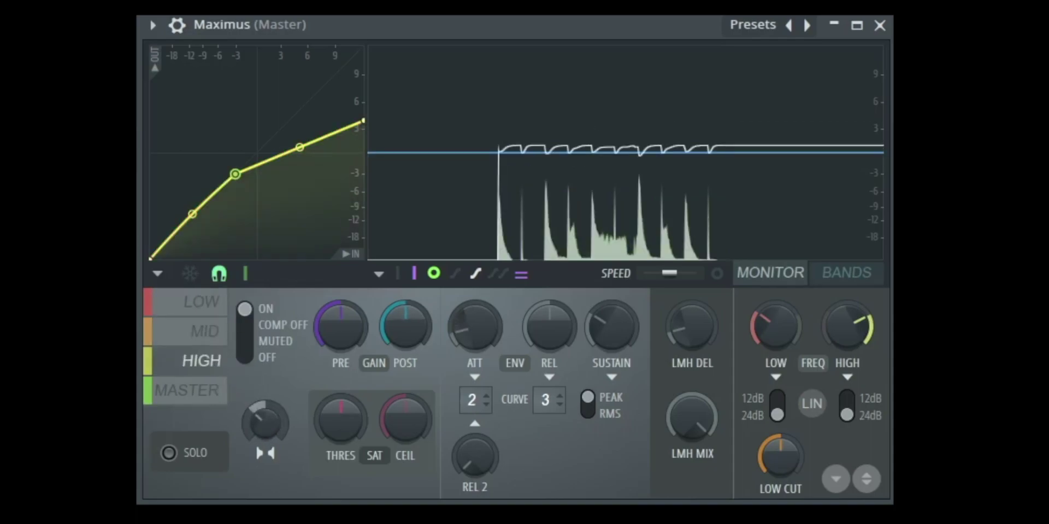
{"action": "left_click_drag", "start_coordinate": [254, 413], "coordinate": [254, 414]}
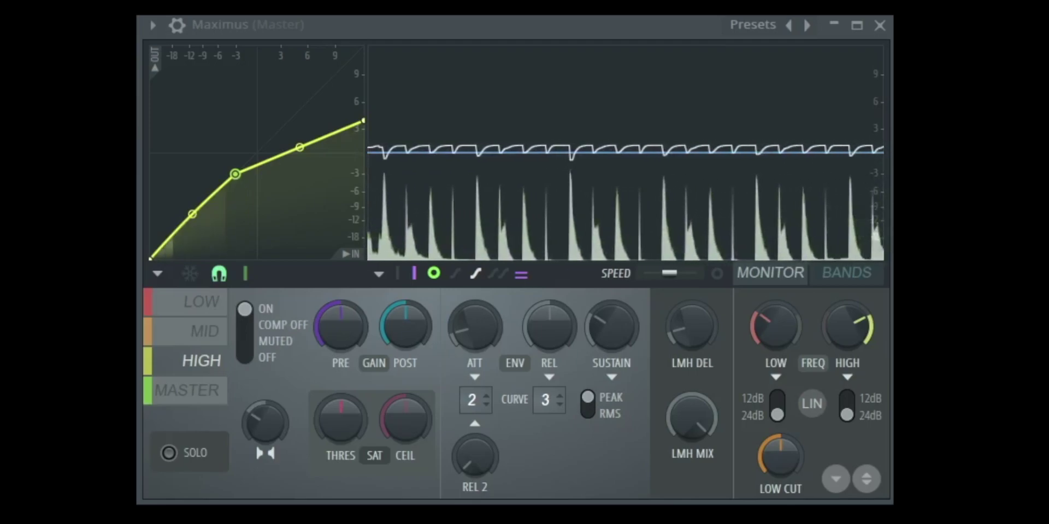
- Advance Keynote to the Limiter slide and return to FL Studio
{"action": "key", "text": "super+Tab"}
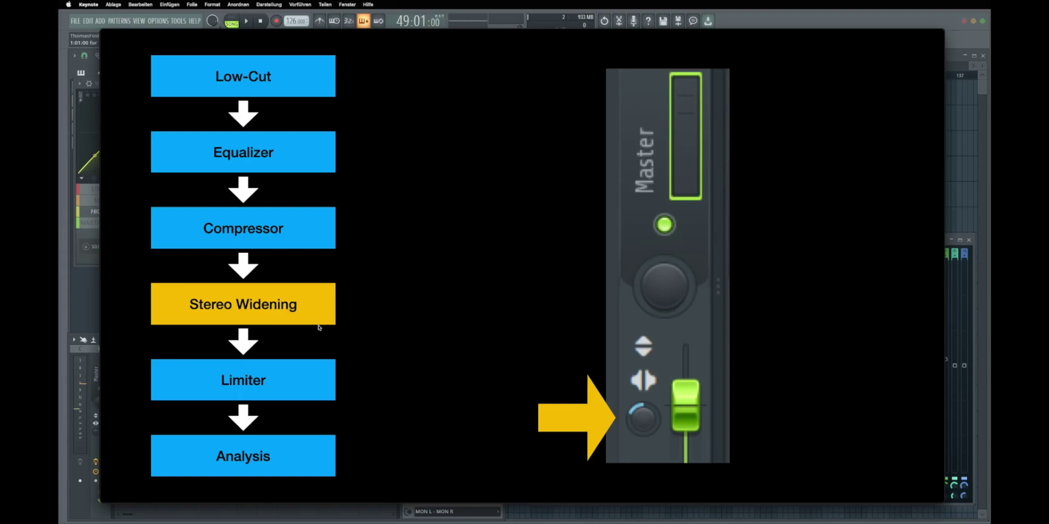
{"action": "key", "text": "Right"}
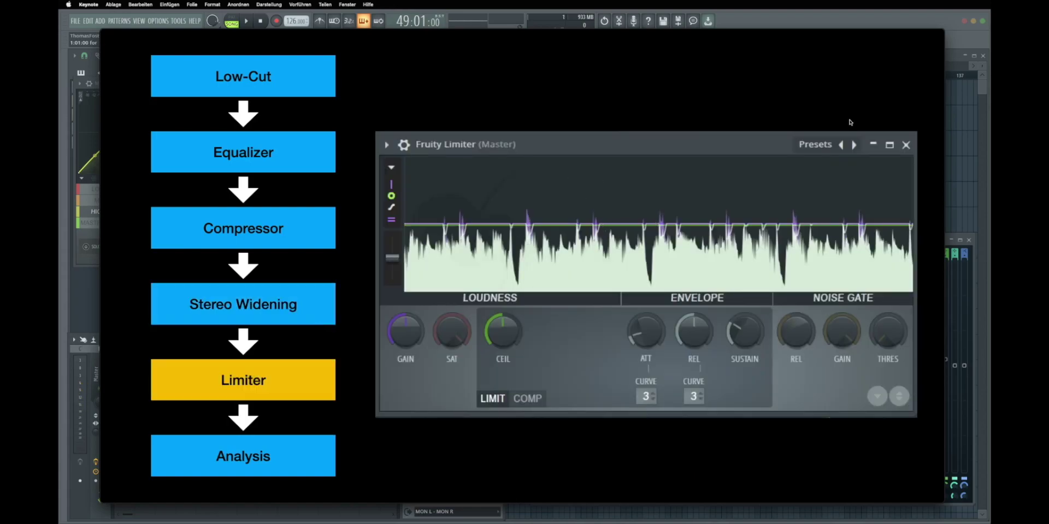
{"action": "key", "text": "super+Tab"}
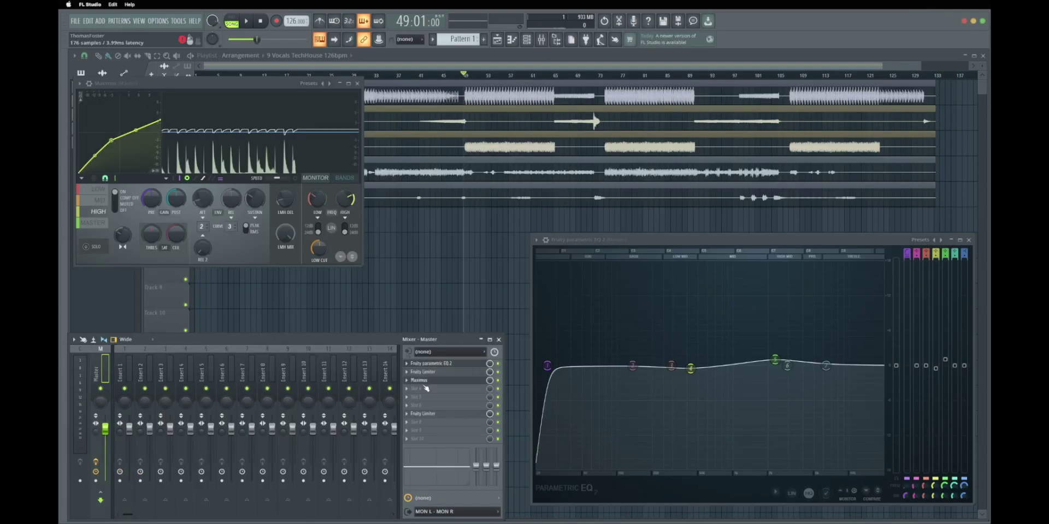
- Load Fruity Limiter into an empty master slot and set it to LIMIT mode
{"action": "left_click", "coordinate": [407, 392]}
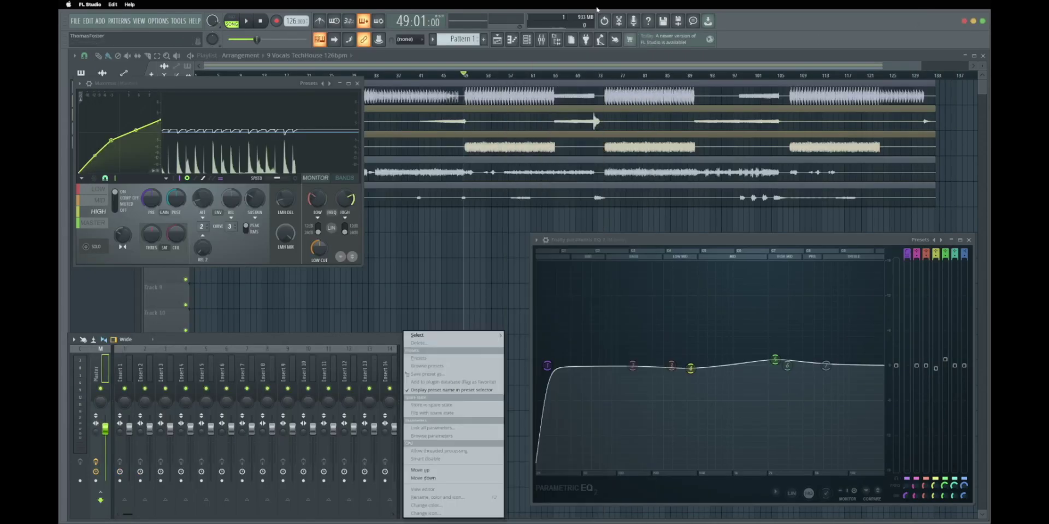
{"action": "mouse_move", "coordinate": [423, 335]}
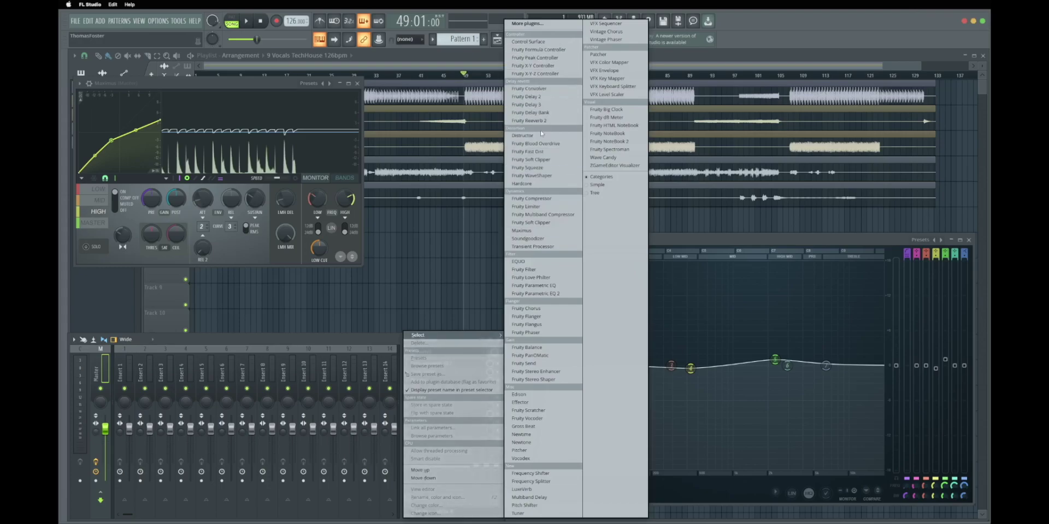
{"action": "left_click", "coordinate": [544, 207]}
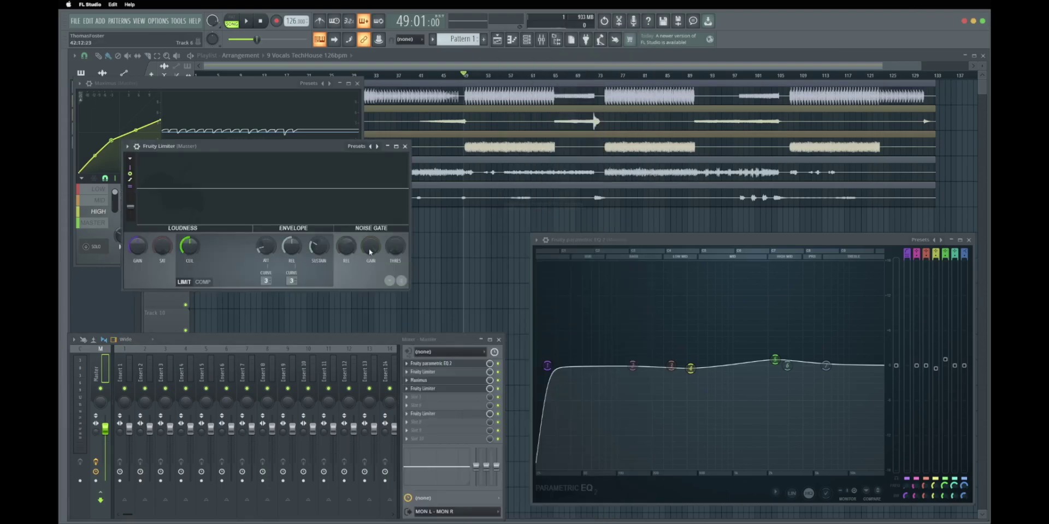
{"action": "left_click", "coordinate": [202, 282]}
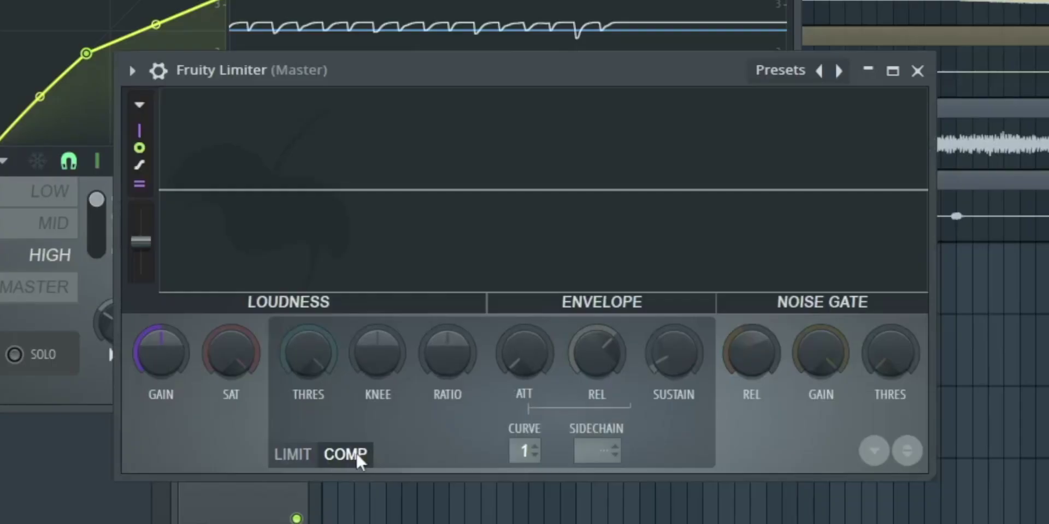
{"action": "left_click", "coordinate": [185, 282]}
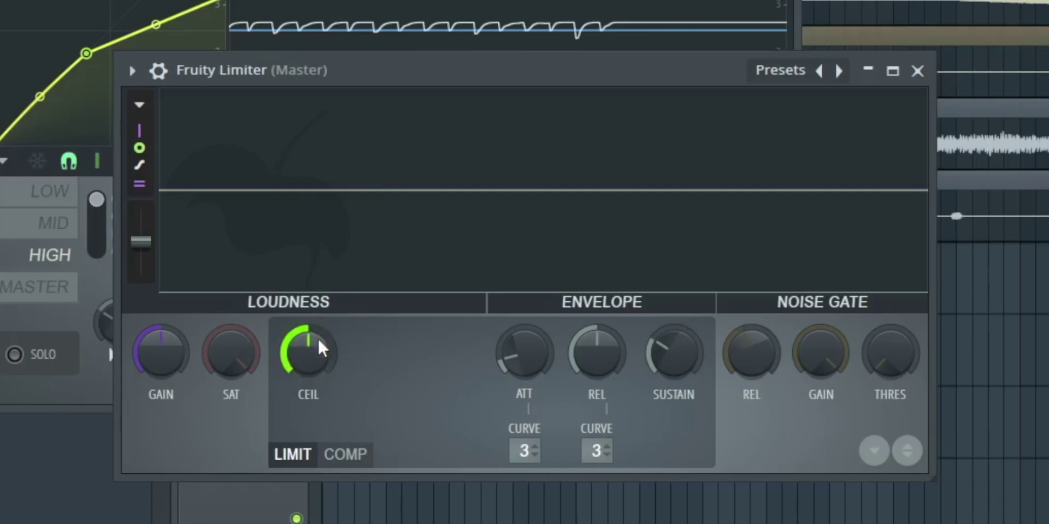
- Nudge the limiter's ceiling up slightly and raise its gain while the track plays
{"action": "left_click_drag", "start_coordinate": [321, 347], "coordinate": [319, 349]}
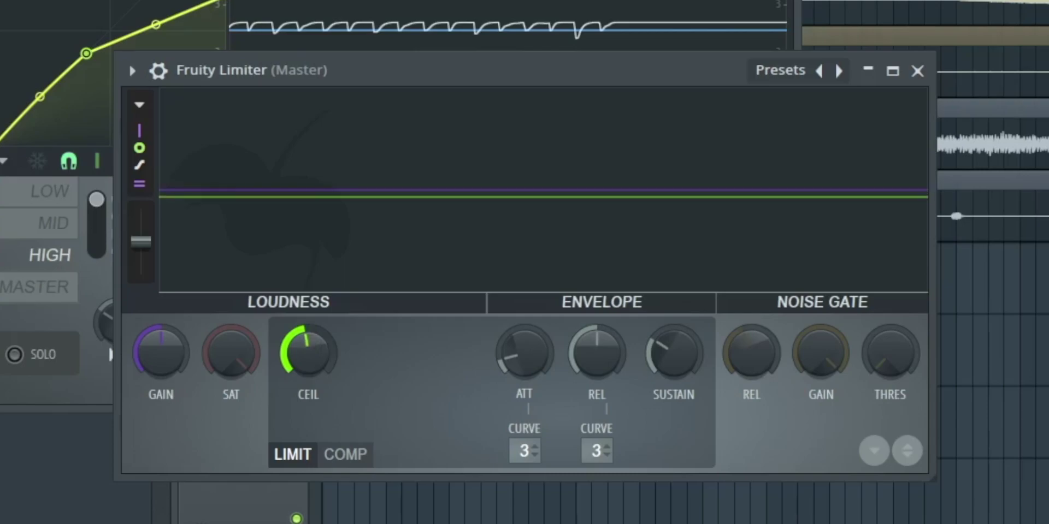
{"action": "left_click_drag", "start_coordinate": [319, 349], "coordinate": [319, 344]}
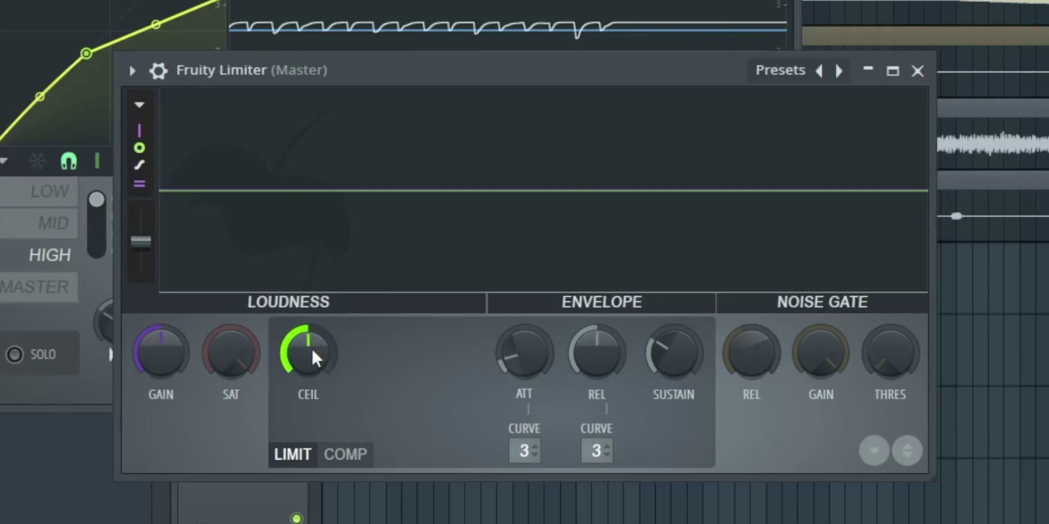
{"action": "mouse_move", "coordinate": [155, 368]}
{"action": "left_mouse_down"}
{"action": "mouse_move", "coordinate": [154, 270]}
{"action": "mouse_move", "coordinate": [155, 363]}
{"action": "left_mouse_up"}
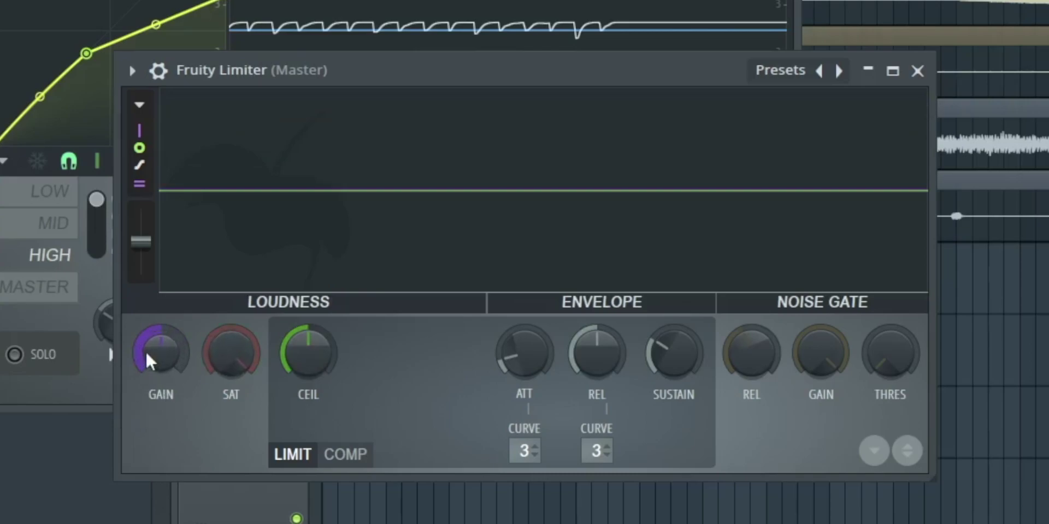
{"action": "key", "text": "space"}
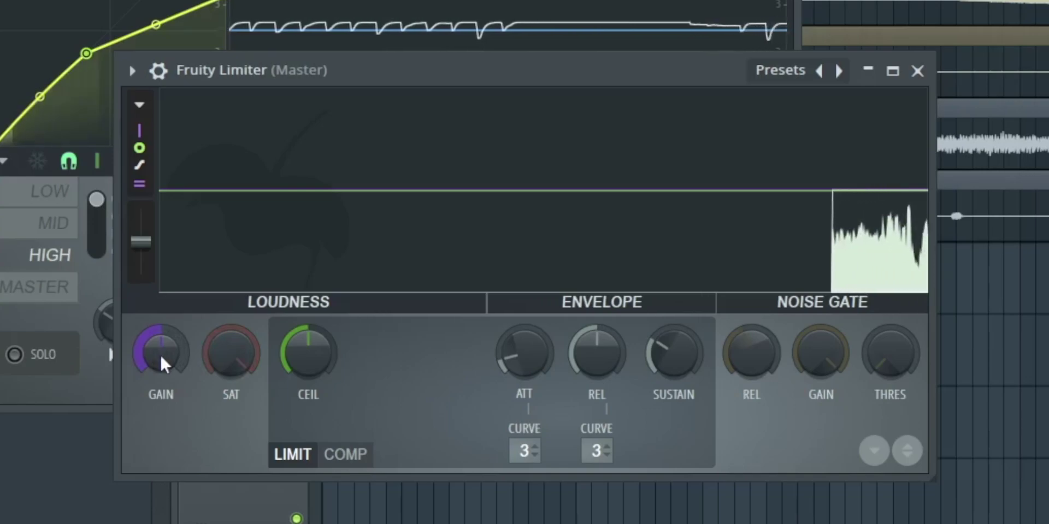
{"action": "left_click_drag", "start_coordinate": [162, 363], "coordinate": [162, 339]}
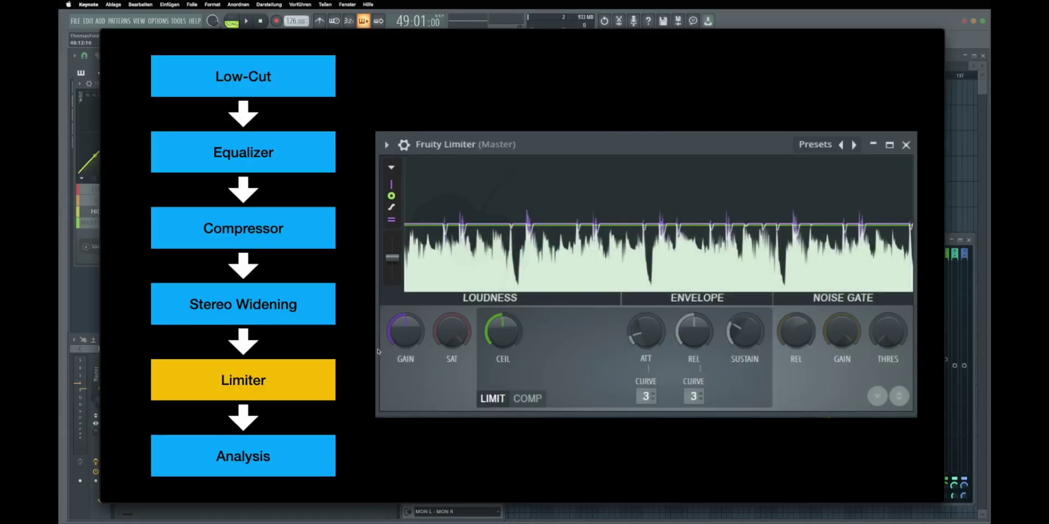
- Advance the Keynote deck to the Analysis slide featuring Youlean Loudness Meter
{"action": "key", "text": "Right"}
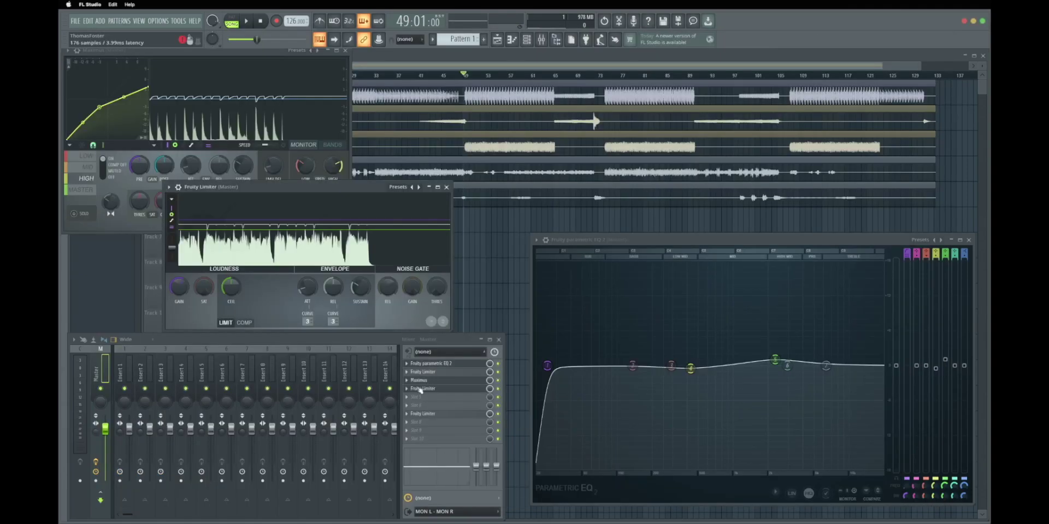
- Load Youlean Loudness Meter 2 on the master and play the track, reading about -11.5 LUFS integrated
{"action": "left_click", "coordinate": [409, 424]}
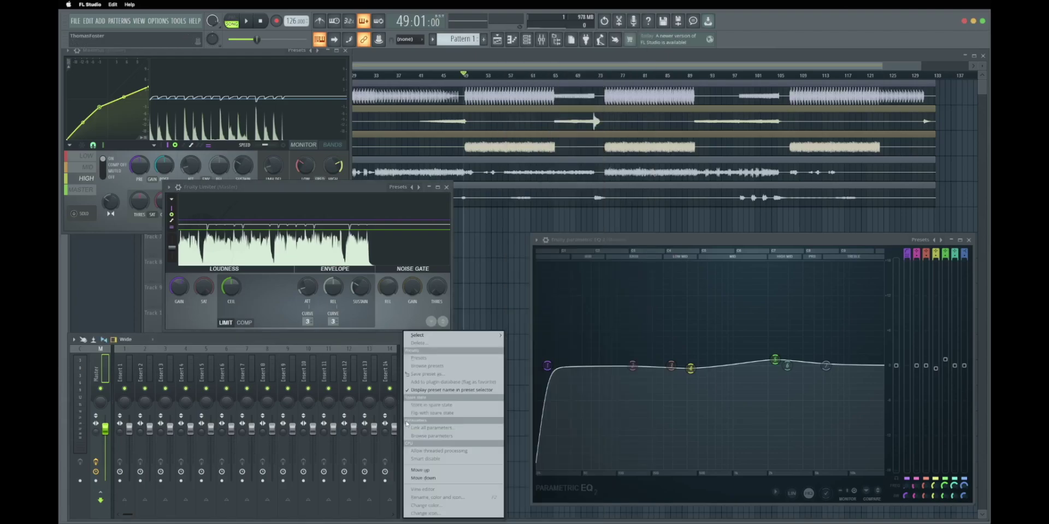
{"action": "mouse_move", "coordinate": [429, 335]}
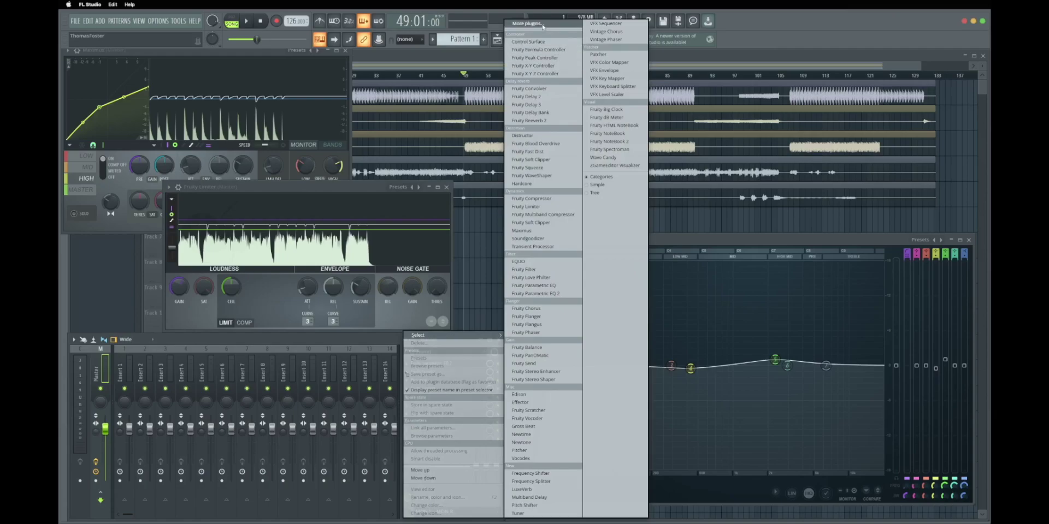
{"action": "left_click", "coordinate": [542, 26]}
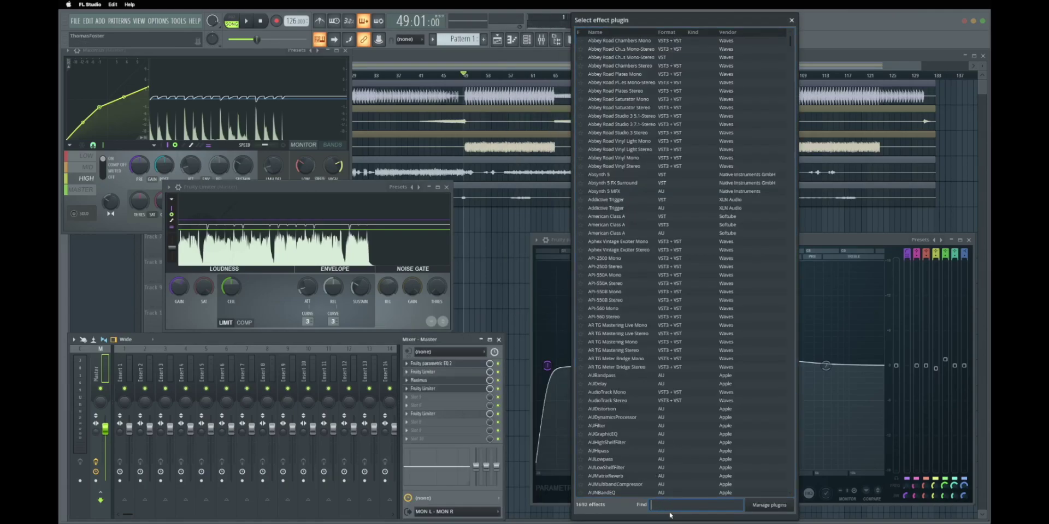
{"action": "type", "text": "you"}
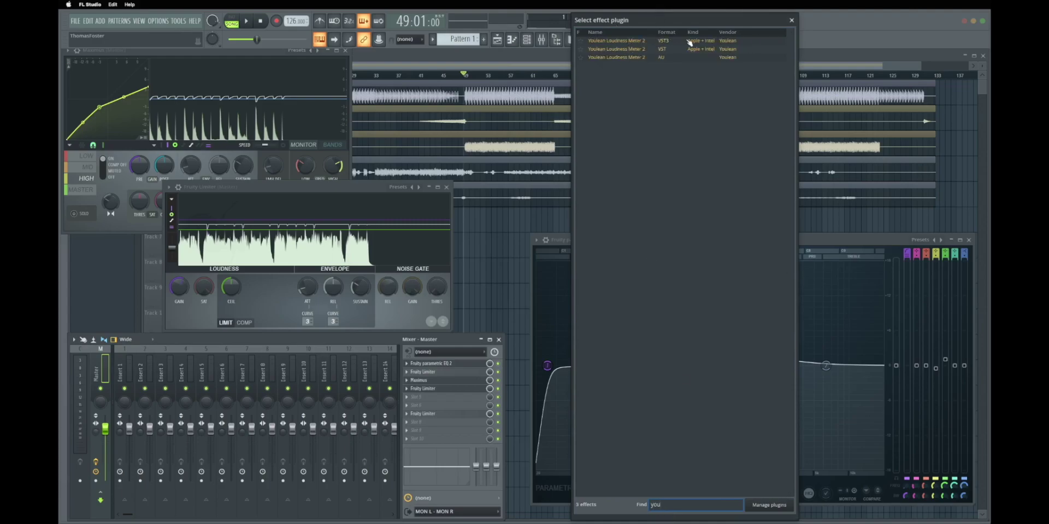
{"action": "double_click", "coordinate": [637, 41]}
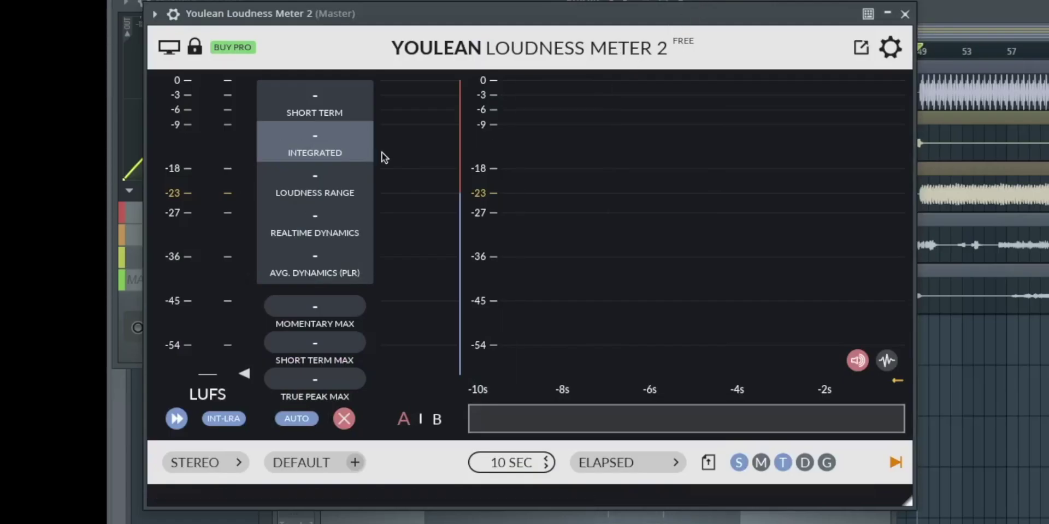
{"action": "key", "text": "space"}
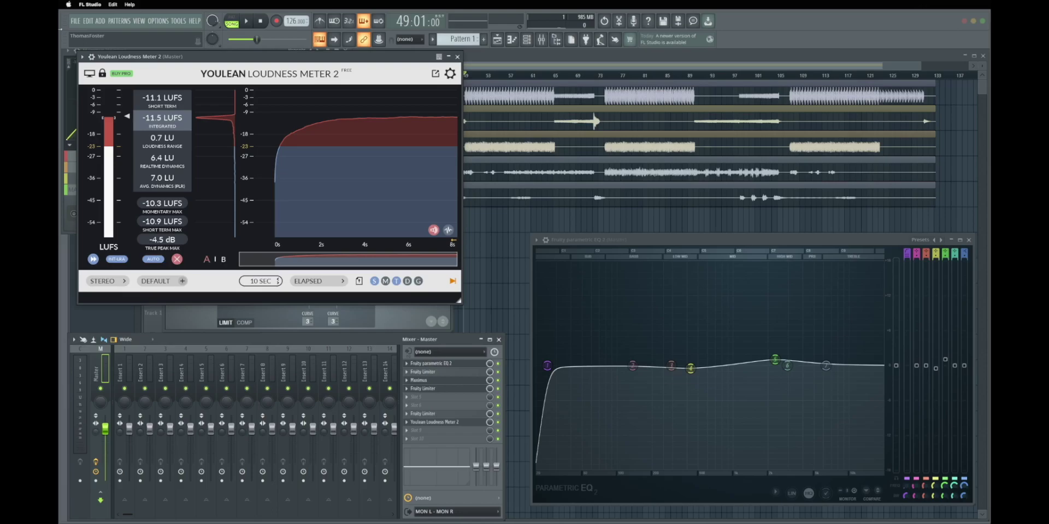
{"action": "mouse_move", "coordinate": [334, 127]}
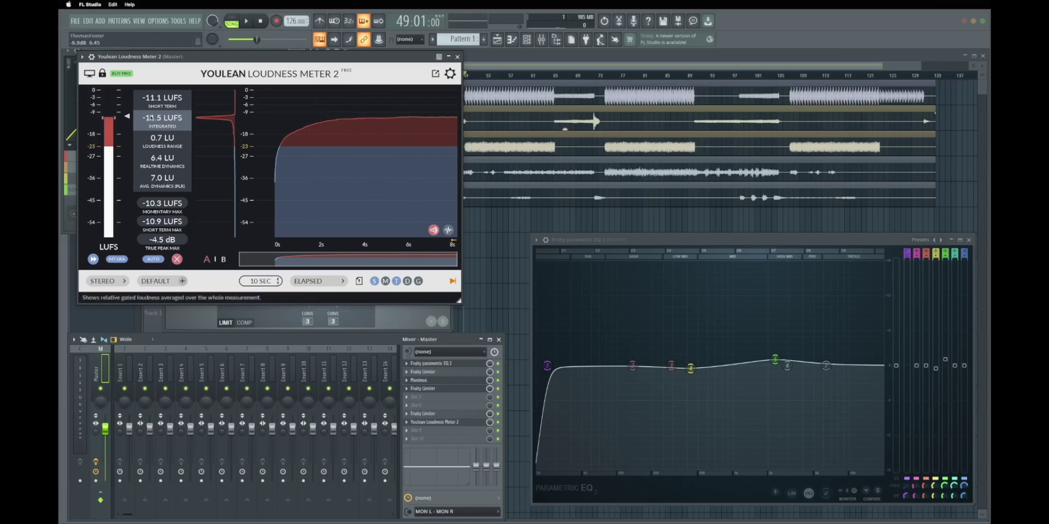
- Close the loudness meter and load Ozone 9 into an empty master slot
{"action": "mouse_move", "coordinate": [277, 124]}
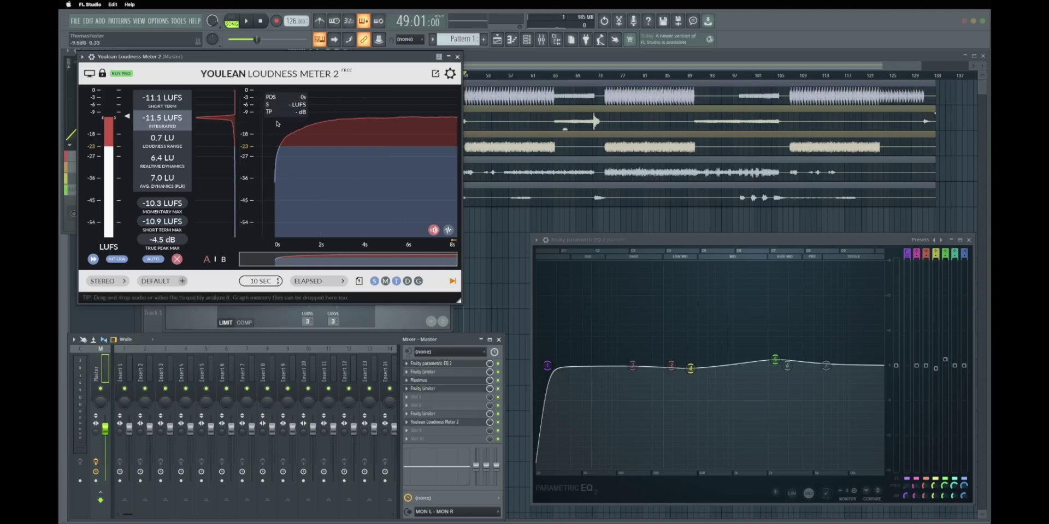
{"action": "left_click", "coordinate": [458, 56]}
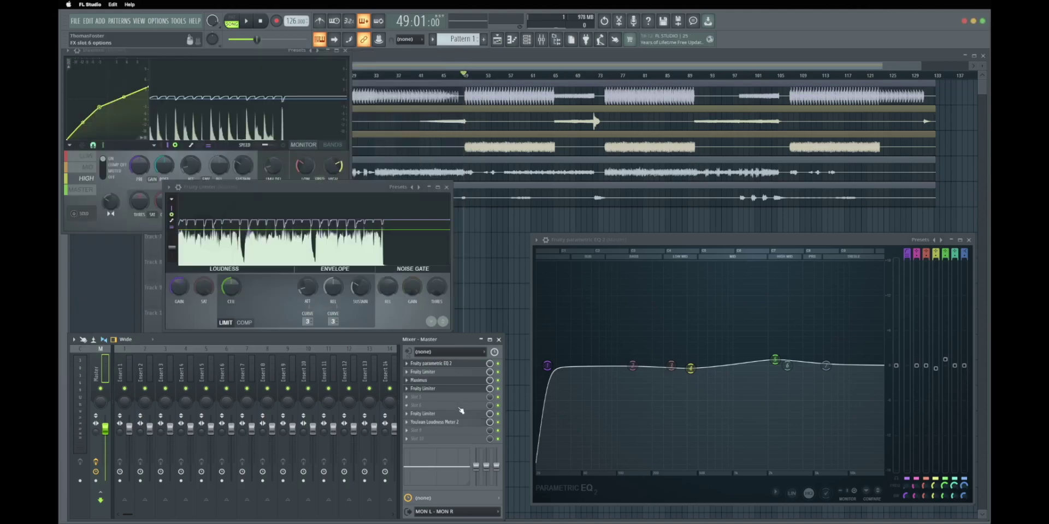
{"action": "left_click", "coordinate": [408, 432]}
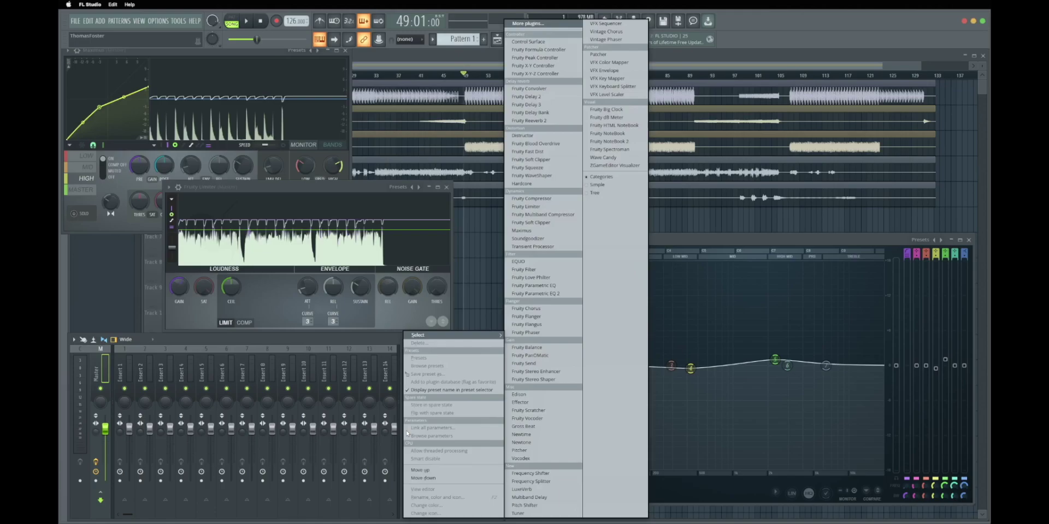
{"action": "left_click", "coordinate": [523, 24]}
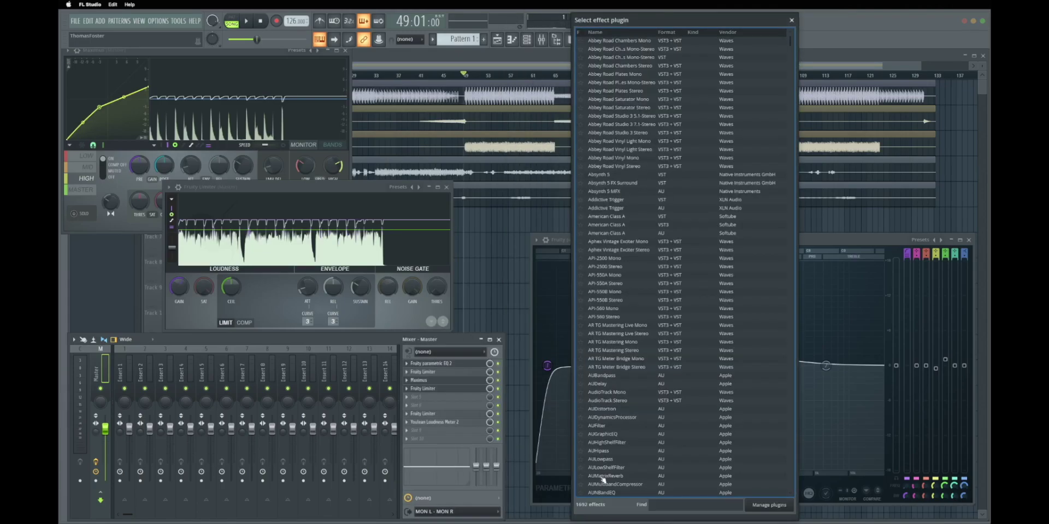
{"action": "left_click", "coordinate": [697, 505]}
{"action": "type", "text": "ozone"}
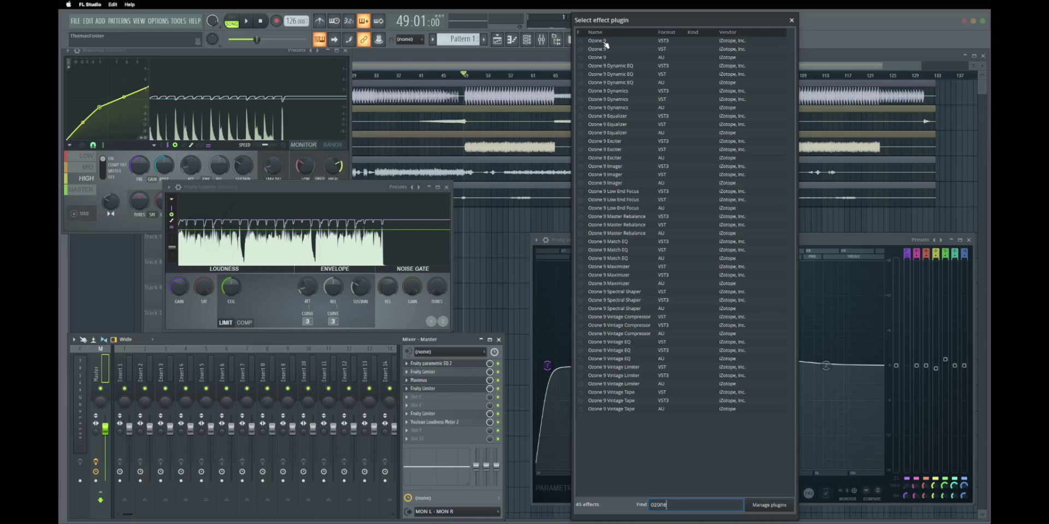
{"action": "left_click", "coordinate": [610, 43]}
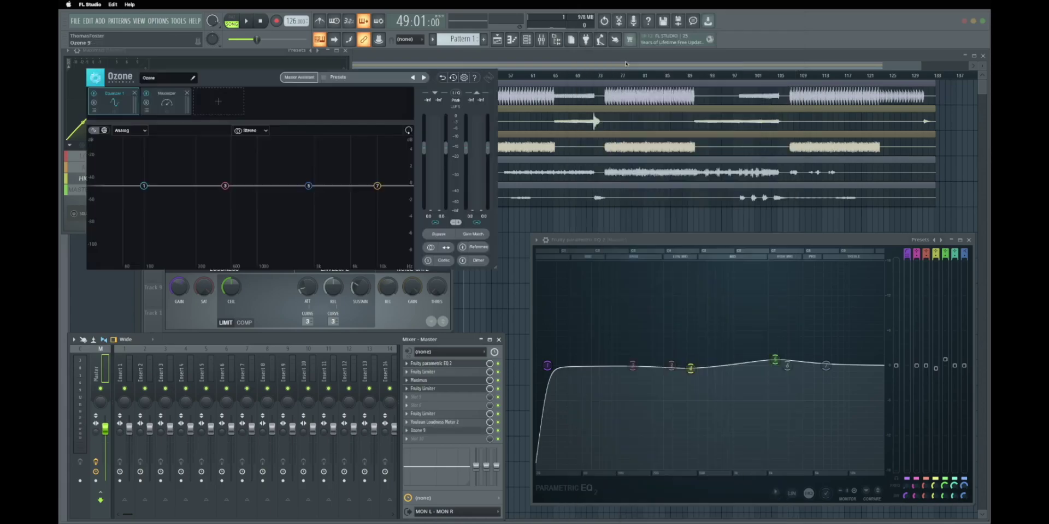
{"action": "double_click", "coordinate": [610, 43]}
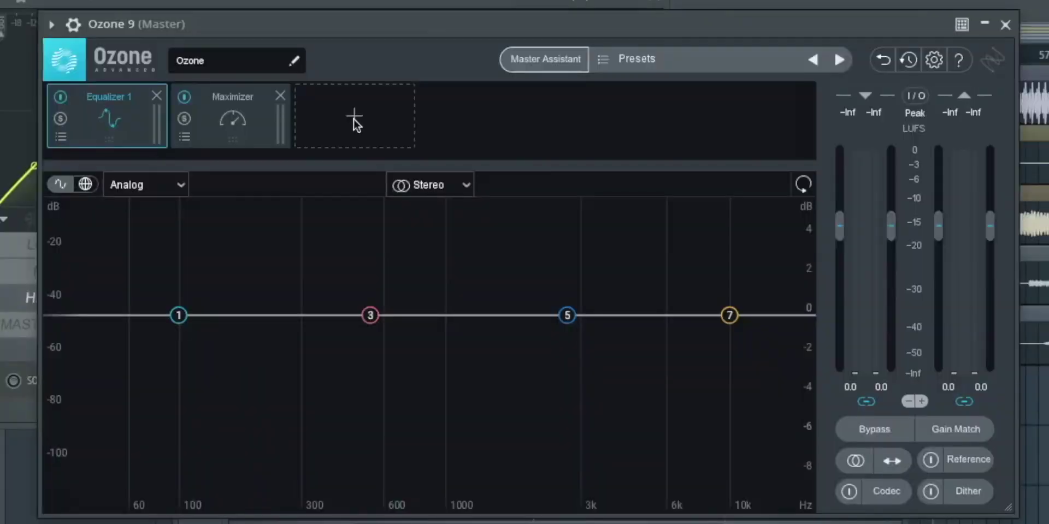
- Set the Ozone Maximizer to a -0.2 dB ceiling and -3.5 dB threshold, then play
{"action": "left_click", "coordinate": [217, 103]}
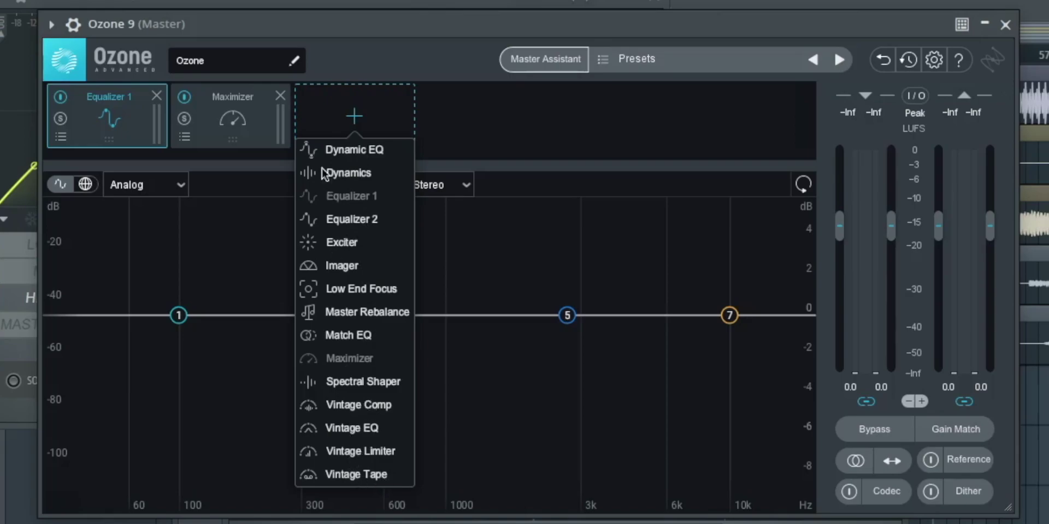
{"action": "left_click", "coordinate": [234, 126]}
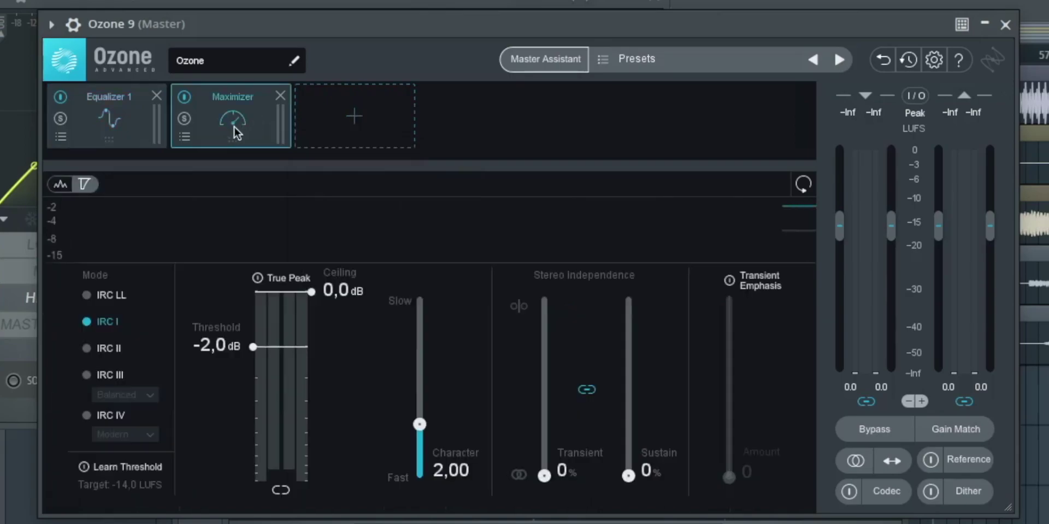
{"action": "left_click", "coordinate": [87, 122]}
{"action": "left_click", "coordinate": [233, 122]}
{"action": "left_click", "coordinate": [140, 125]}
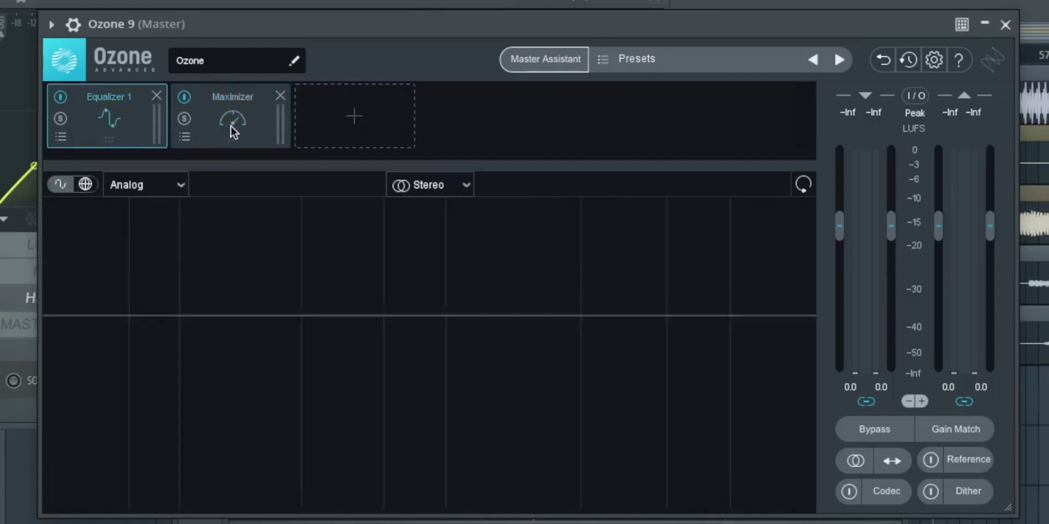
{"action": "left_click", "coordinate": [230, 125]}
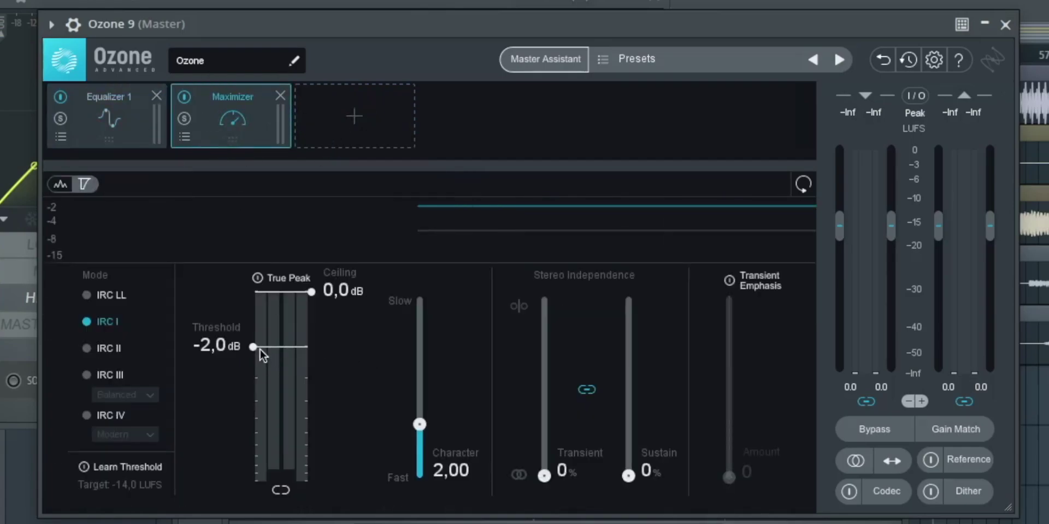
{"action": "left_click_drag", "start_coordinate": [311, 292], "coordinate": [313, 300]}
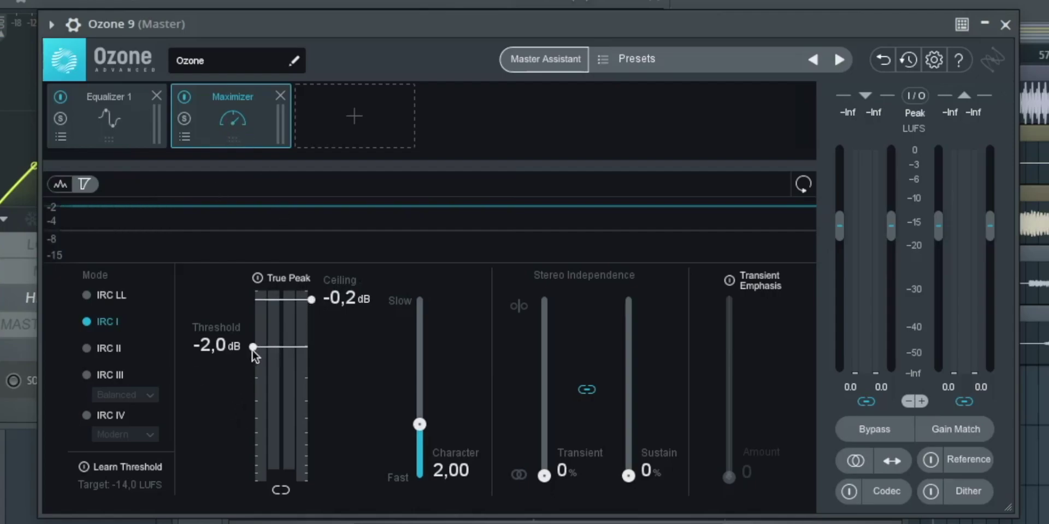
{"action": "left_click_drag", "start_coordinate": [252, 350], "coordinate": [253, 355]}
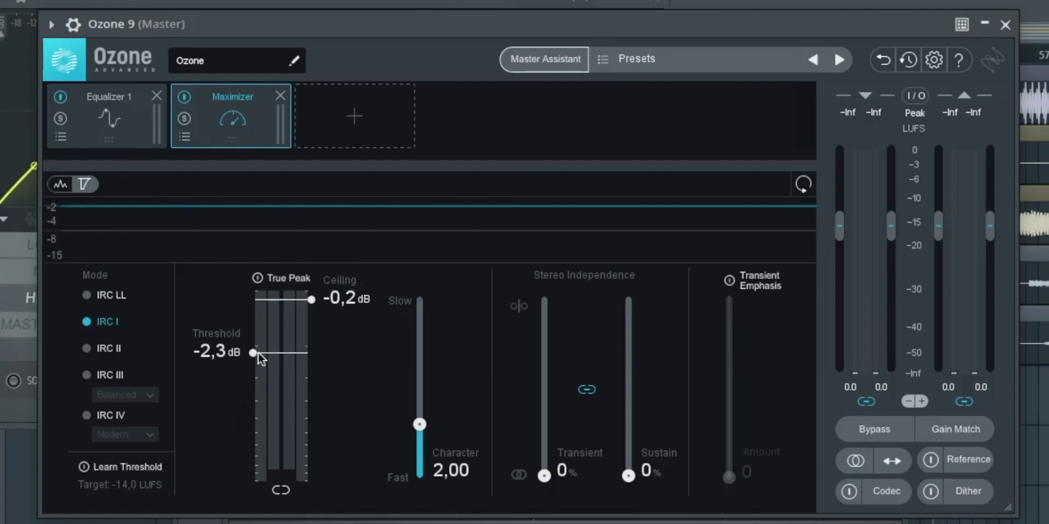
{"action": "mouse_move", "coordinate": [253, 353]}
{"action": "left_mouse_down"}
{"action": "mouse_move", "coordinate": [264, 450]}
{"action": "mouse_move", "coordinate": [266, 345]}
{"action": "mouse_move", "coordinate": [270, 378]}
{"action": "mouse_move", "coordinate": [254, 379]}
{"action": "mouse_move", "coordinate": [255, 388]}
{"action": "mouse_move", "coordinate": [264, 366]}
{"action": "left_mouse_up"}
{"action": "key", "text": "space"}
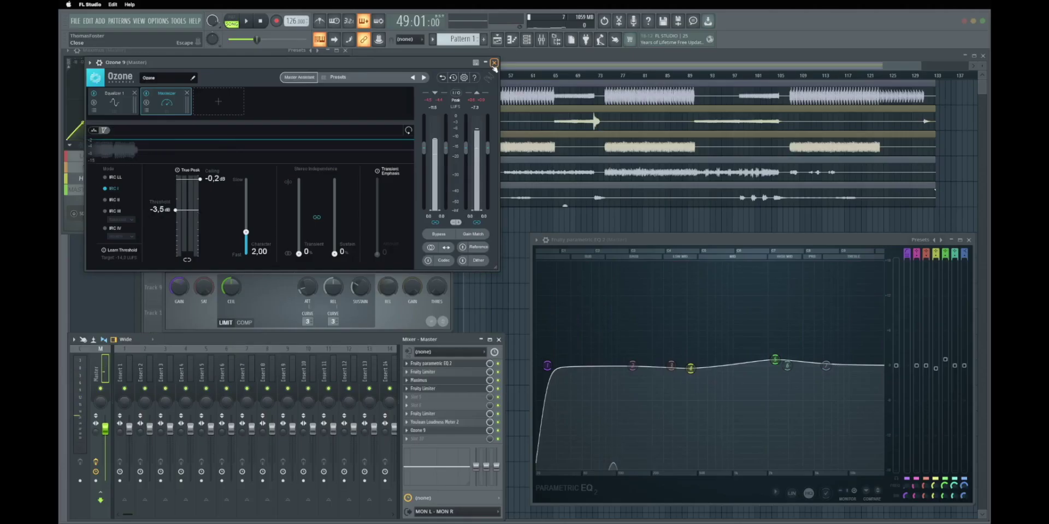
- Close Ozone 9 and replace it with iZotope Tonal Balance Control 2
{"action": "left_click", "coordinate": [494, 64]}
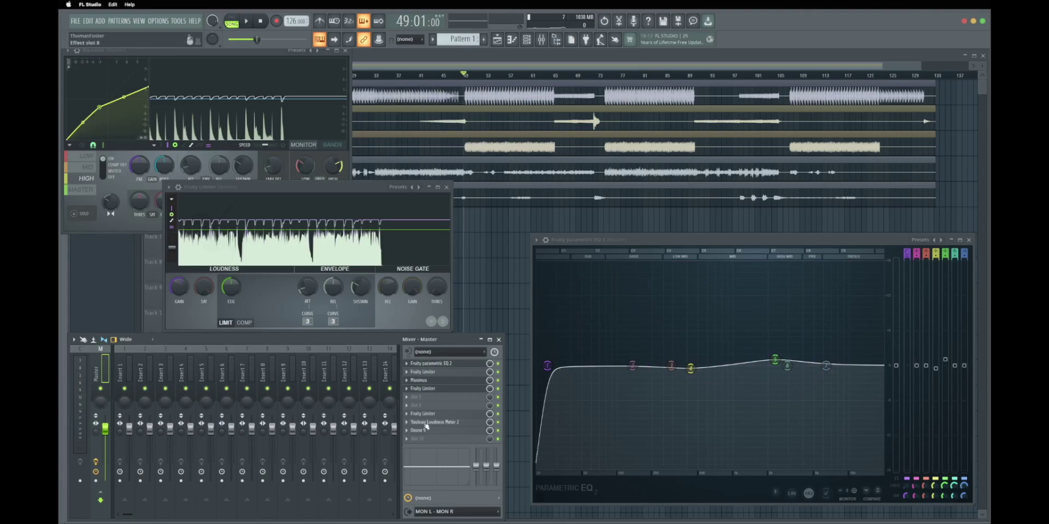
{"action": "left_click", "coordinate": [407, 432]}
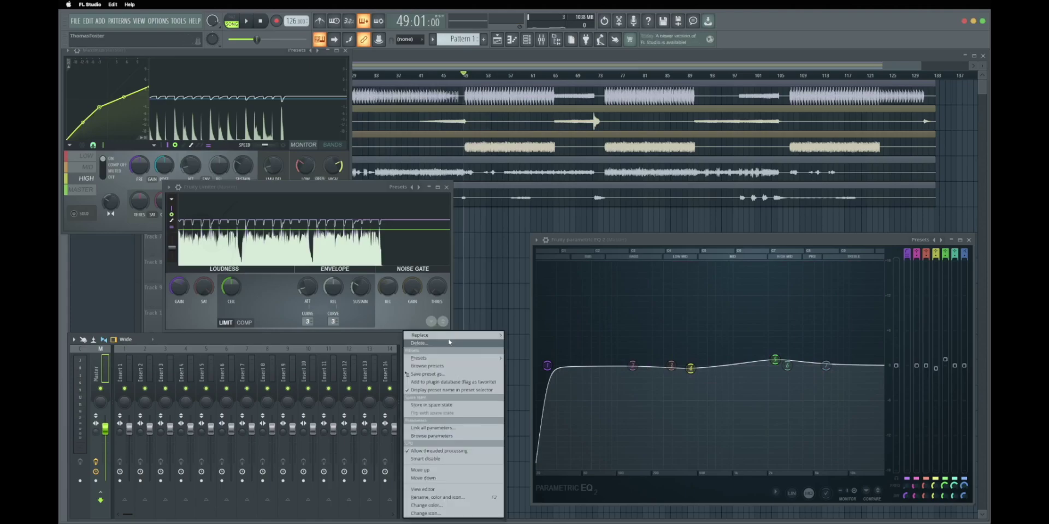
{"action": "mouse_move", "coordinate": [447, 339]}
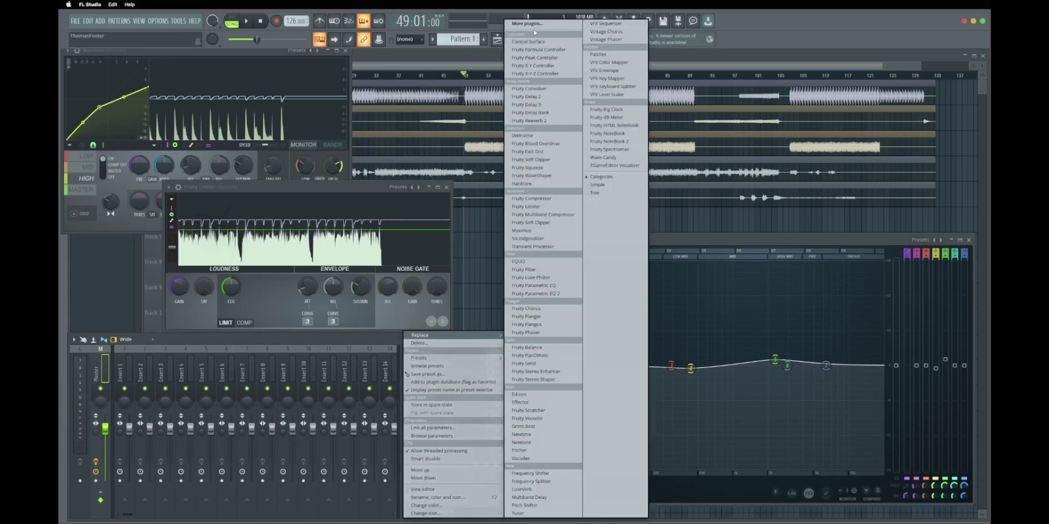
{"action": "left_click", "coordinate": [528, 23]}
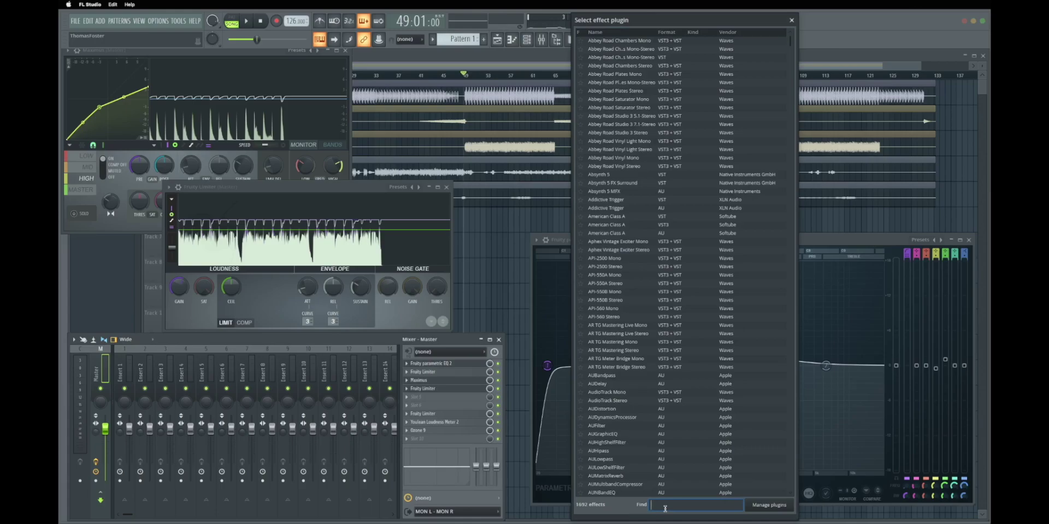
{"action": "type", "text": "izotope"}
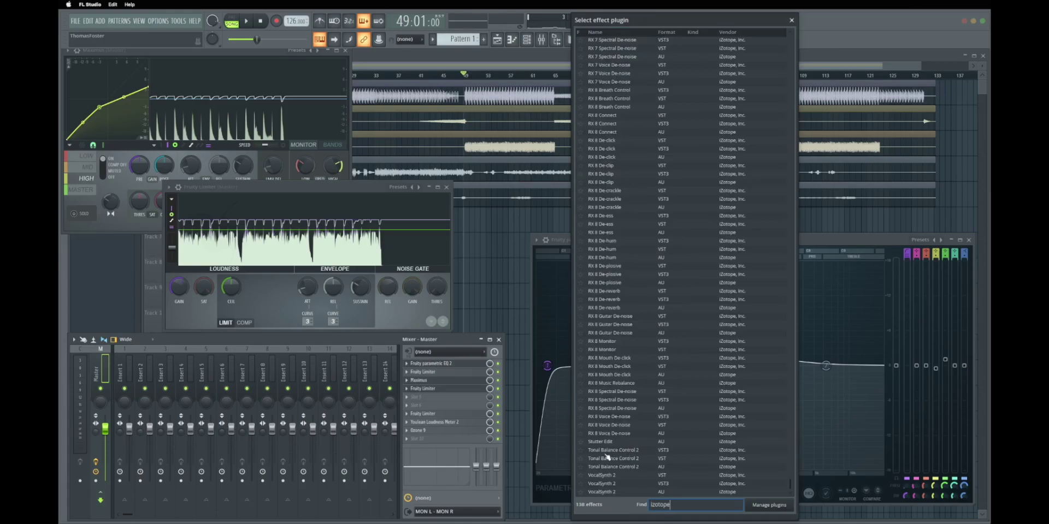
{"action": "double_click", "coordinate": [603, 451]}
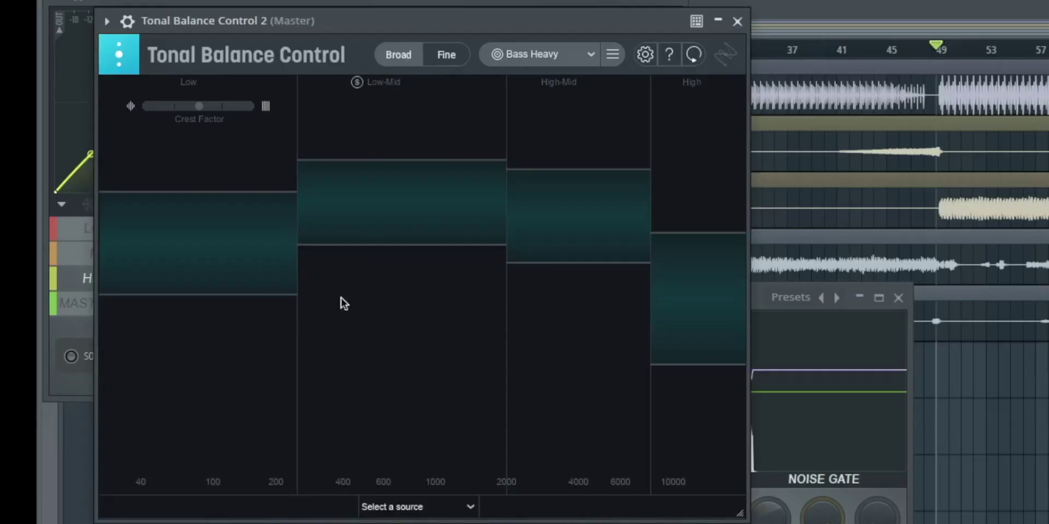
- Choose the EDM target curve and play the track briefly to check tonal balance
{"action": "left_click", "coordinate": [591, 54]}
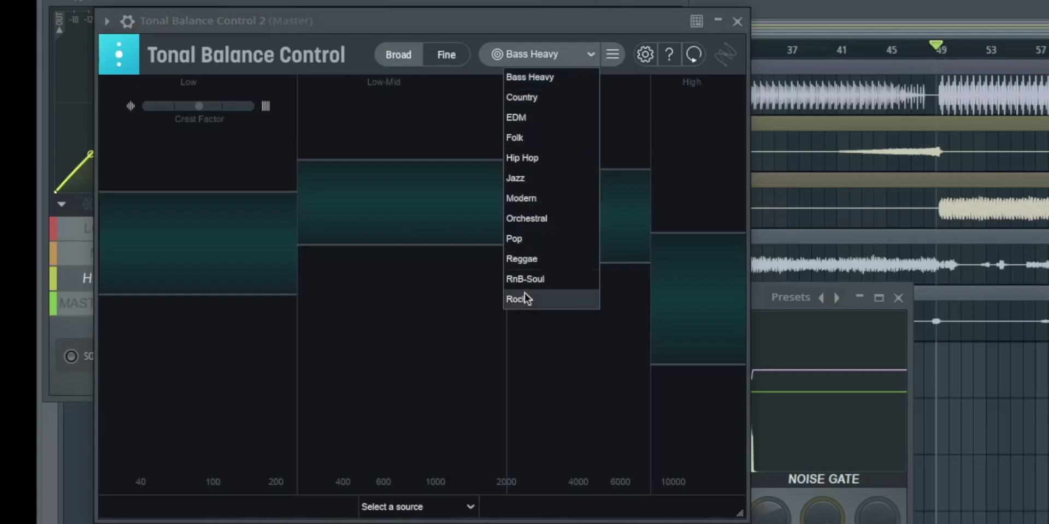
{"action": "left_click", "coordinate": [533, 117]}
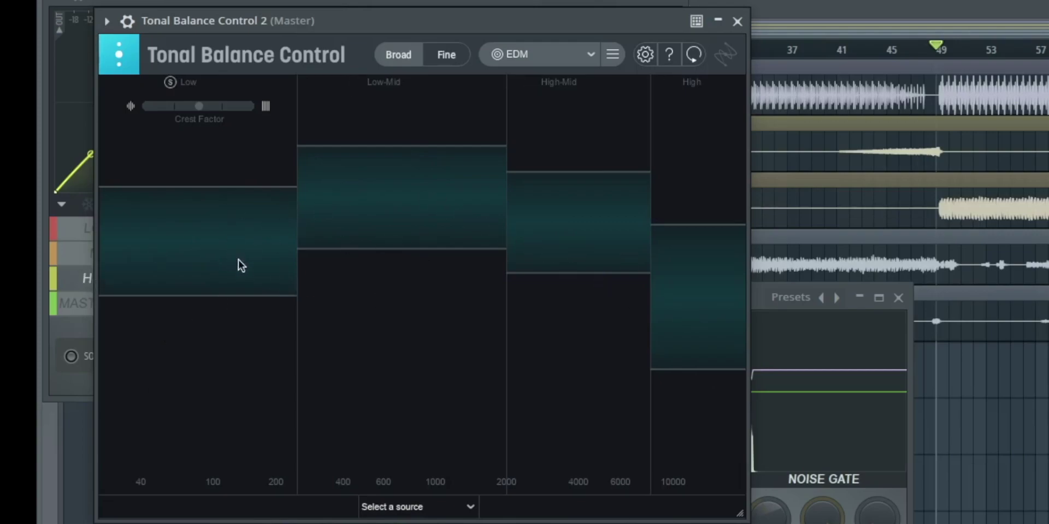
{"action": "key", "text": "space"}
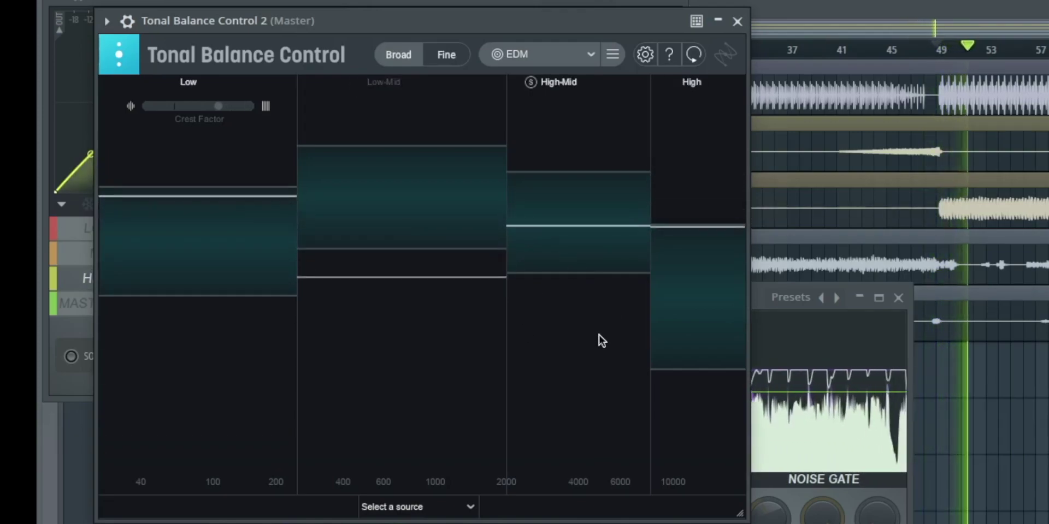
{"action": "key", "text": "space"}
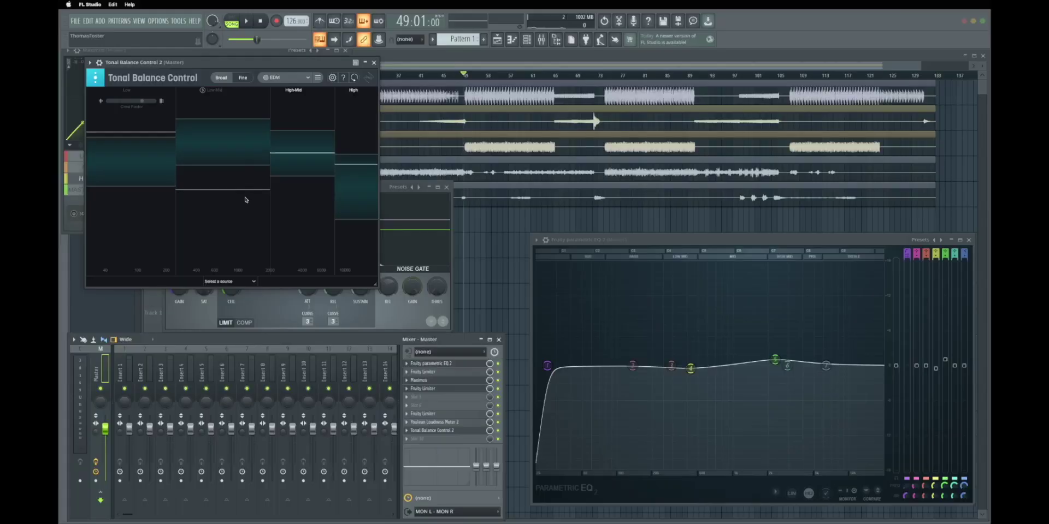
- Close the Tonal Balance Control 2 plugin window
{"action": "left_click", "coordinate": [374, 62]}
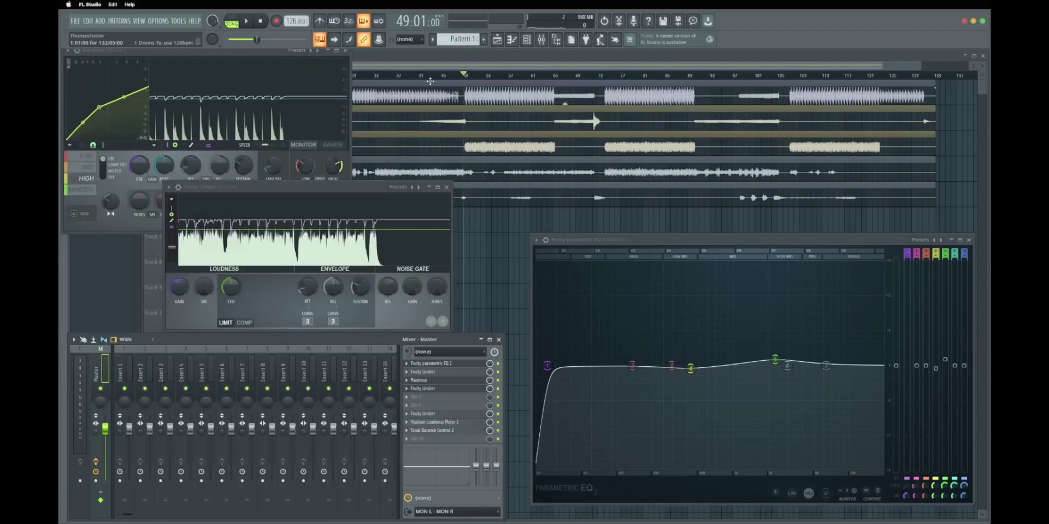